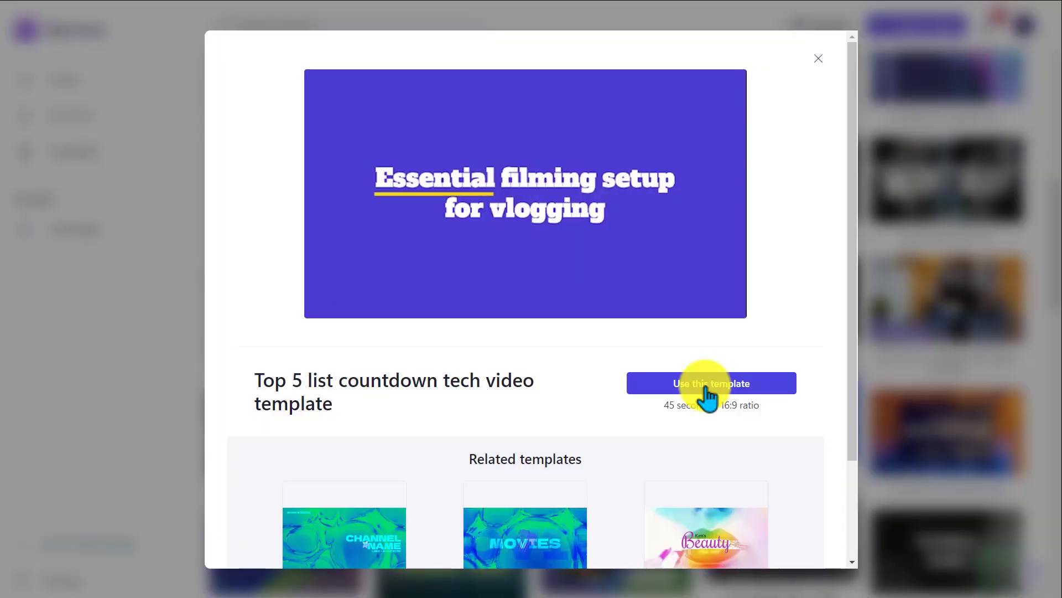
- Open the Top 5 list countdown tech video template for editing and select its opening clip
click(707, 385)
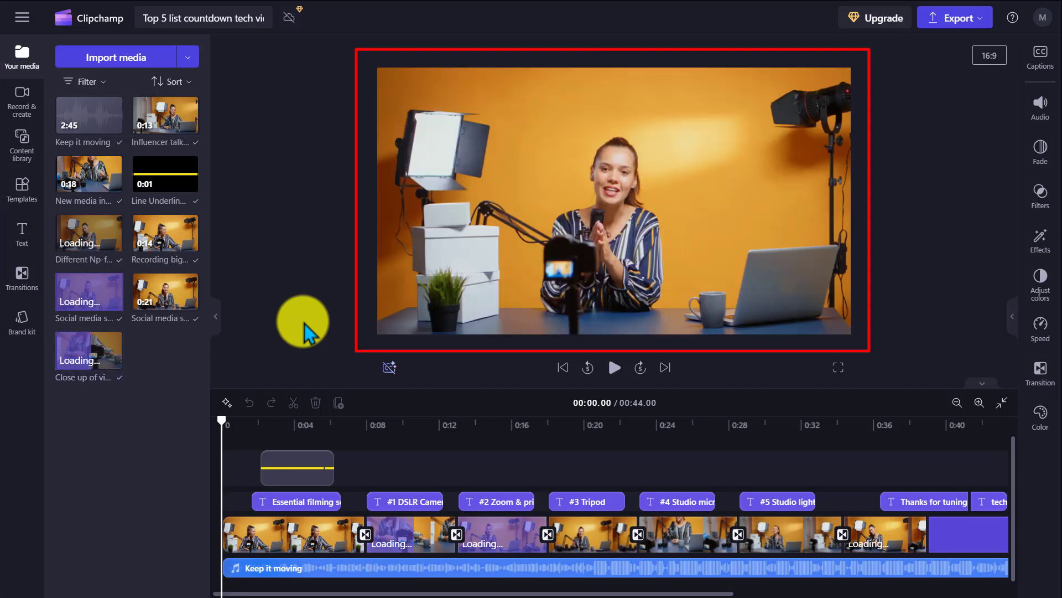
click(647, 238)
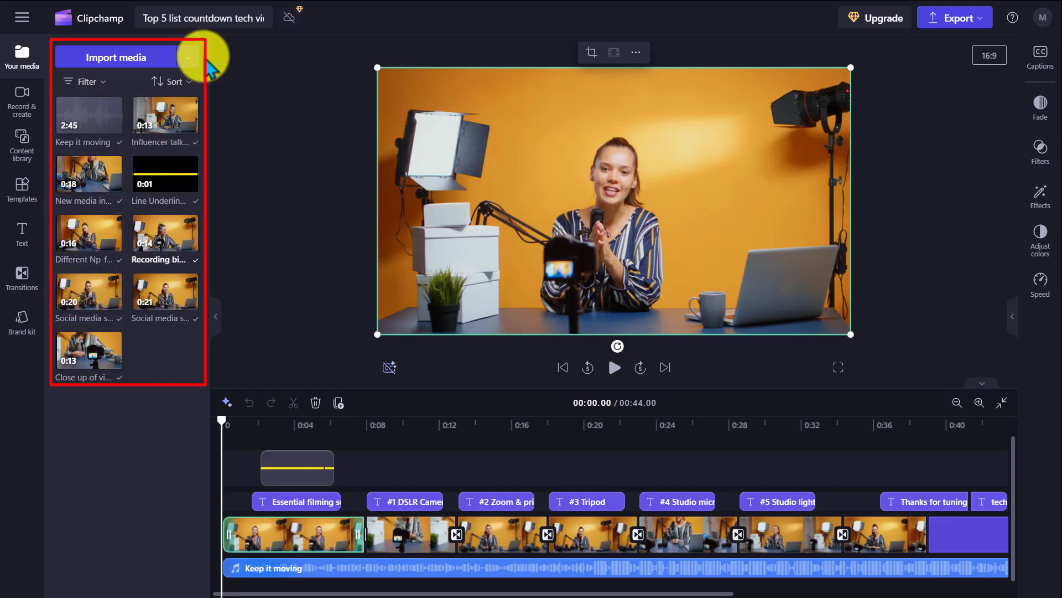
- Examine the media import sources and the local file browser without importing anything
click(187, 60)
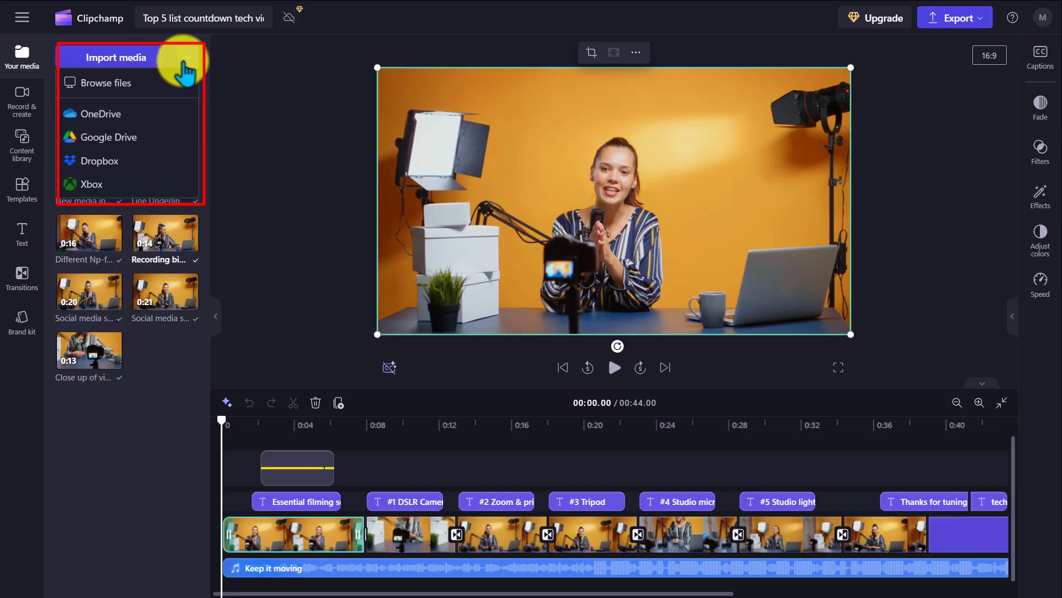
click(186, 61)
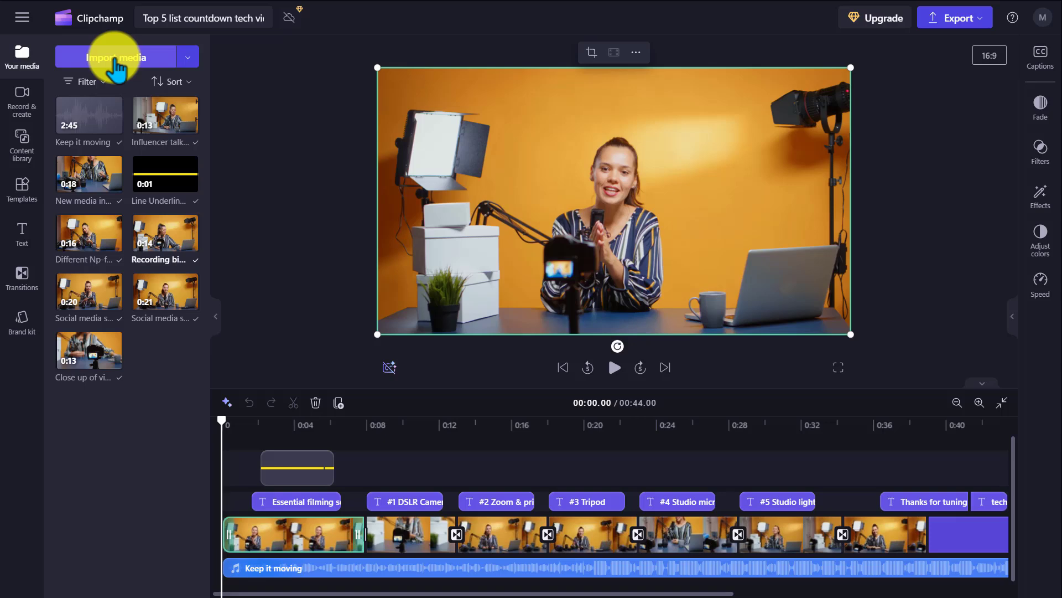
click(116, 62)
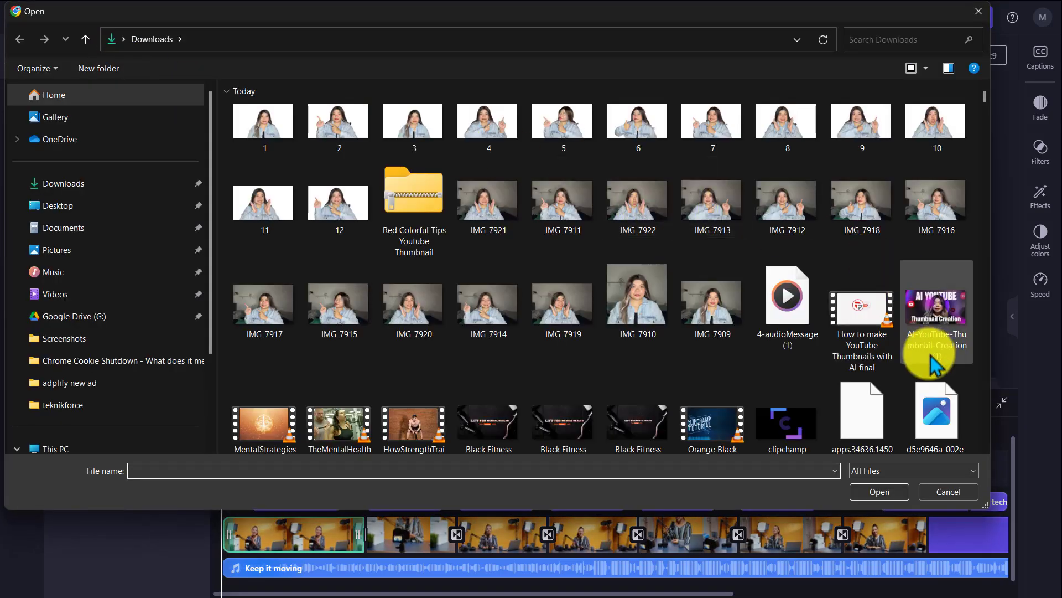
click(943, 494)
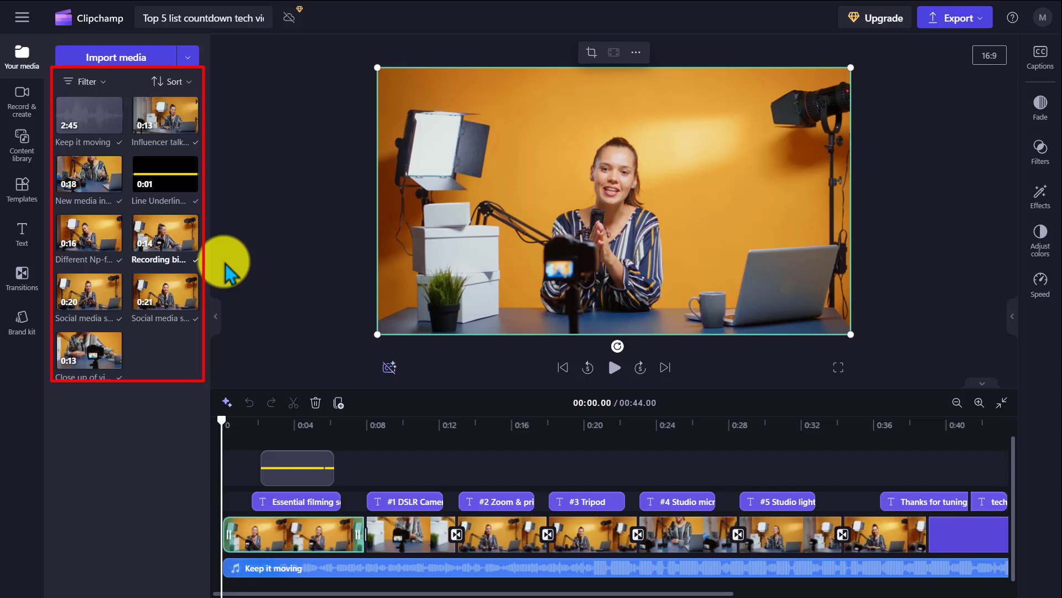
- Replace the opening clip on the timeline with the 13-second "Influencer talk..." clip from the project media
click(164, 127)
drag(162, 119, 327, 537)
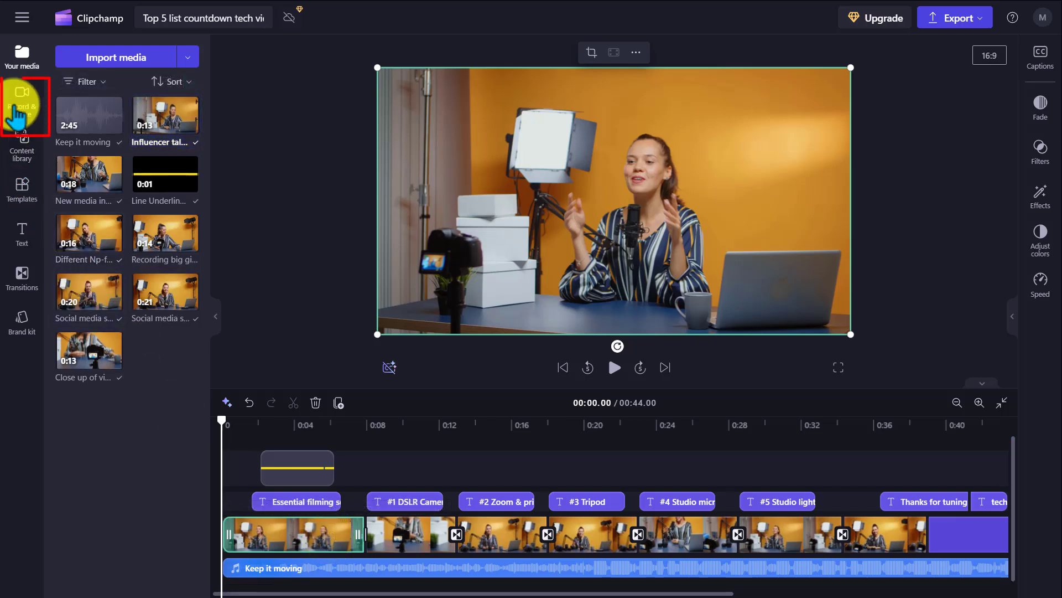
- Add a text-to-speech clip saying "Type in your text and listen to it speak" and look through the available voices
click(22, 100)
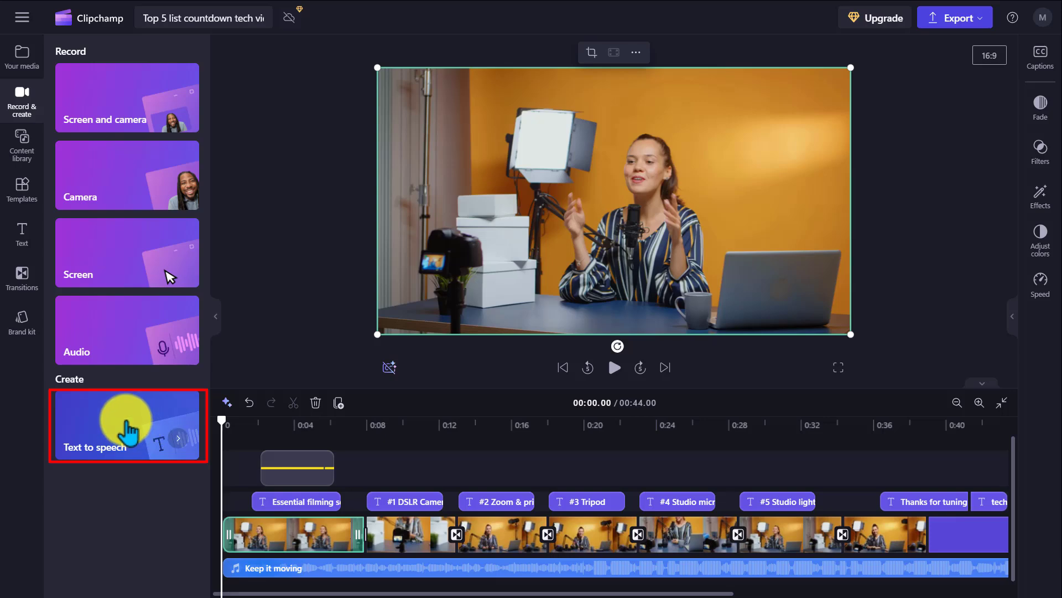
click(128, 429)
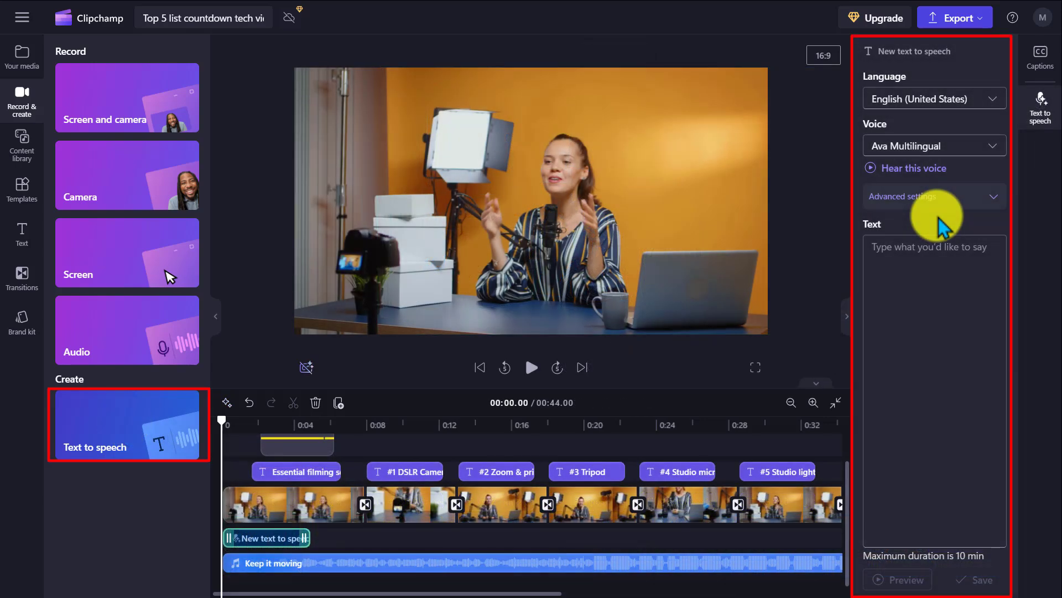
click(941, 246)
text(Type in your text and listen to it speak)
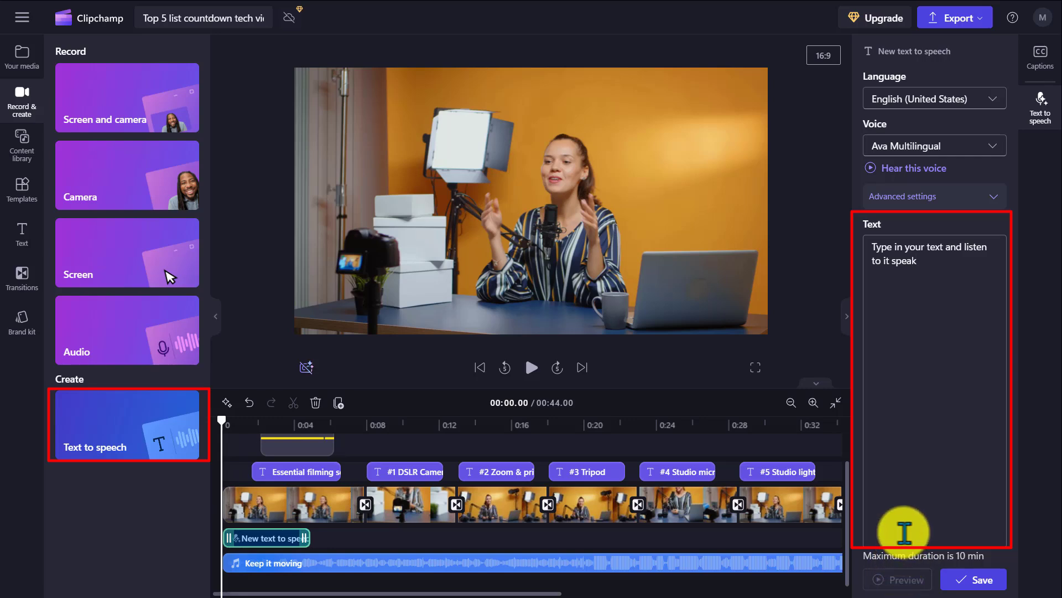
click(918, 582)
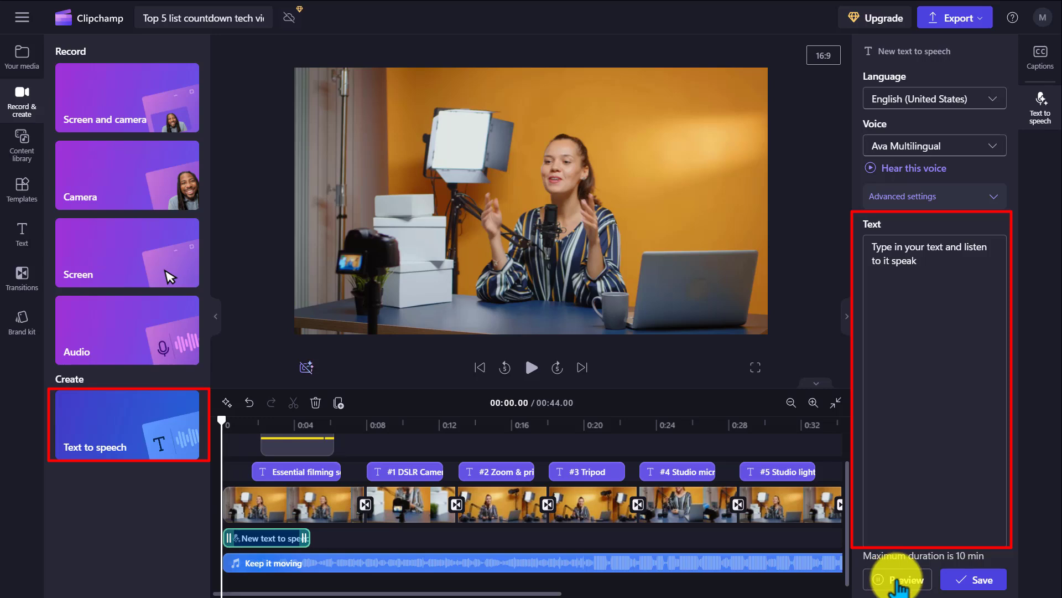
click(991, 146)
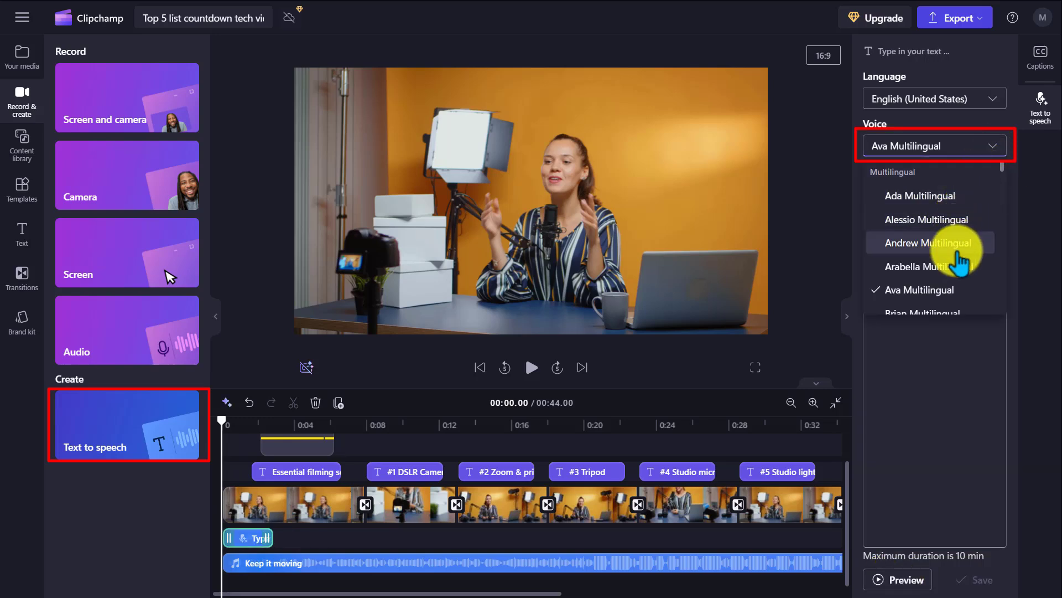
scroll(957, 246, down, 3)
scroll(957, 260, down, 5)
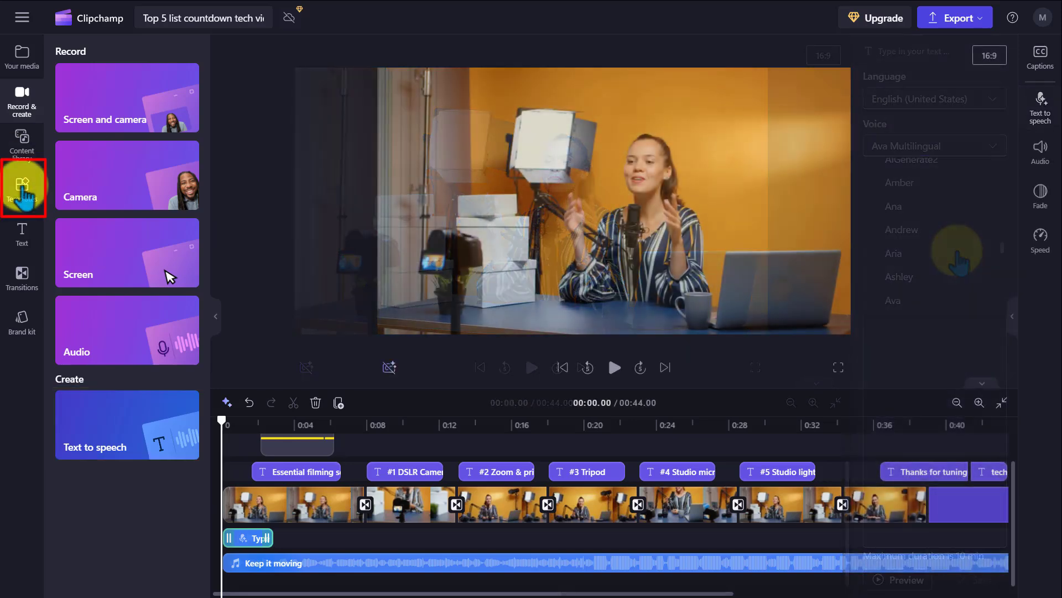
- Browse the template categories and the content library's music, videos, images, stickers and backgrounds
click(22, 191)
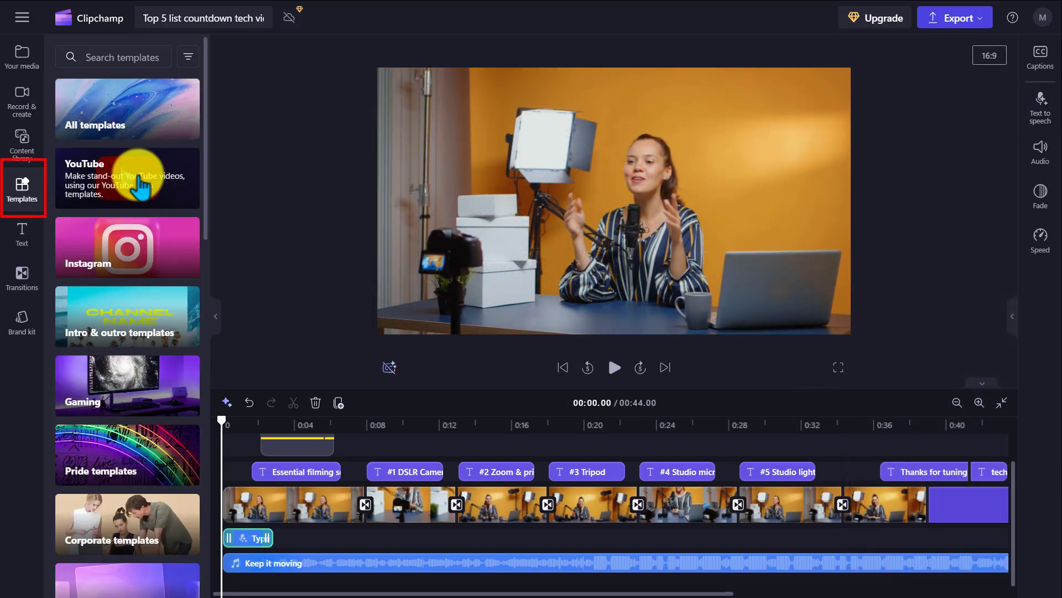
scroll(142, 185, down, 6)
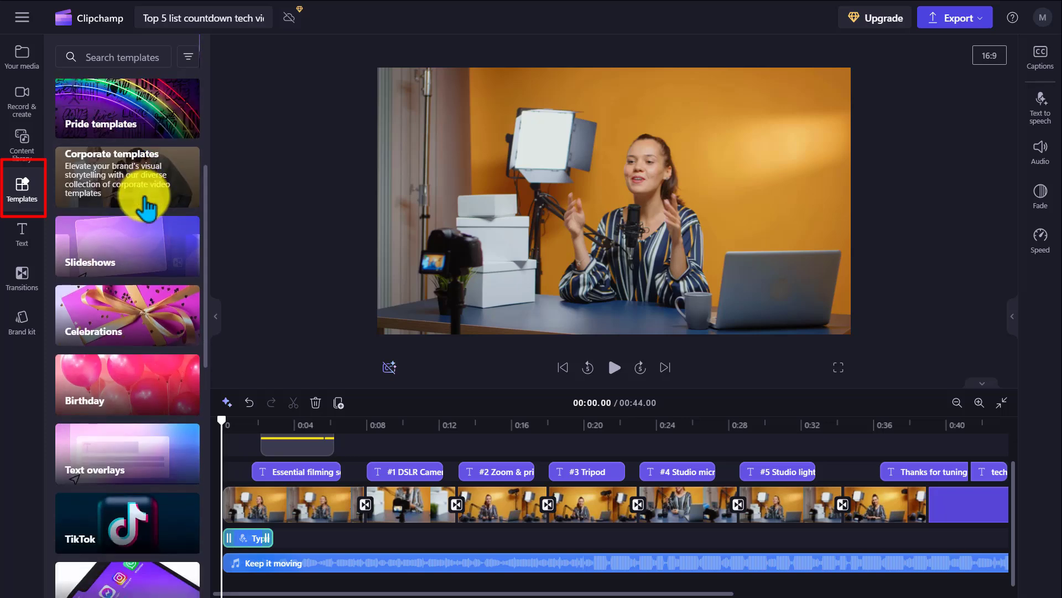
scroll(145, 208, down, 1)
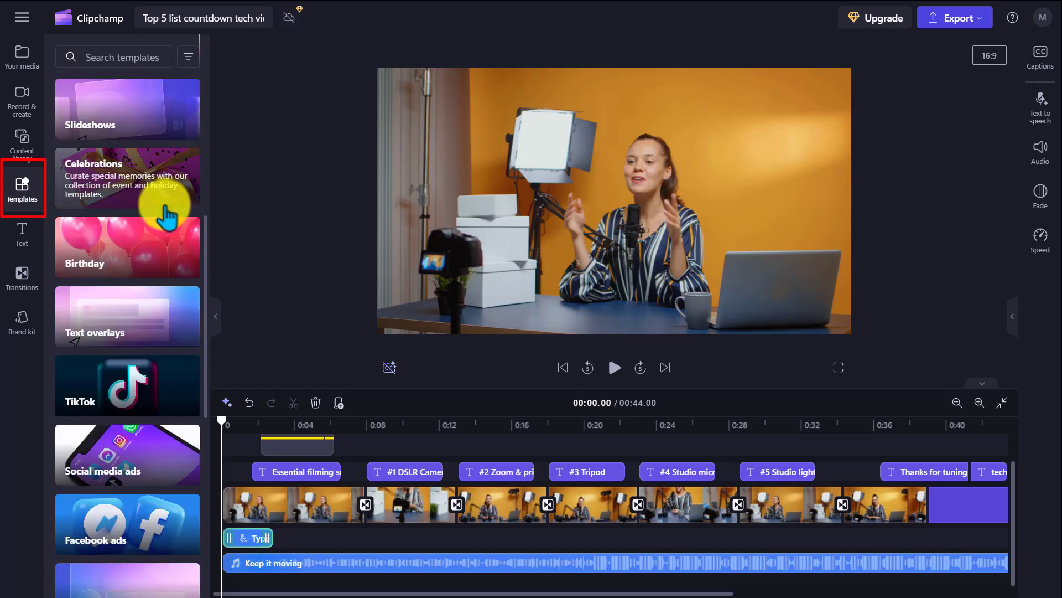
scroll(155, 221, down, 1)
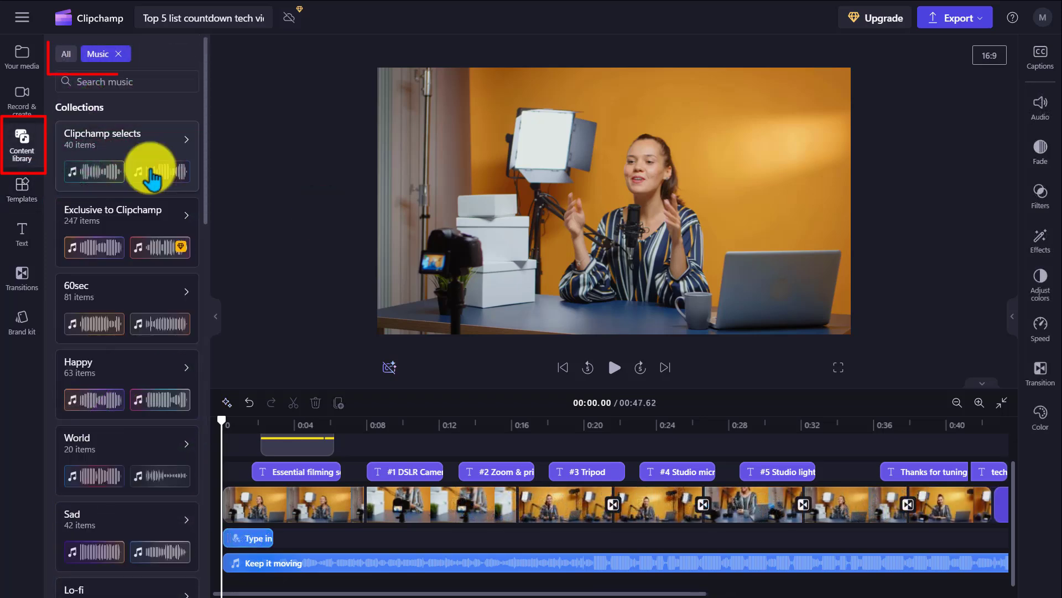
scroll(148, 177, down, 2)
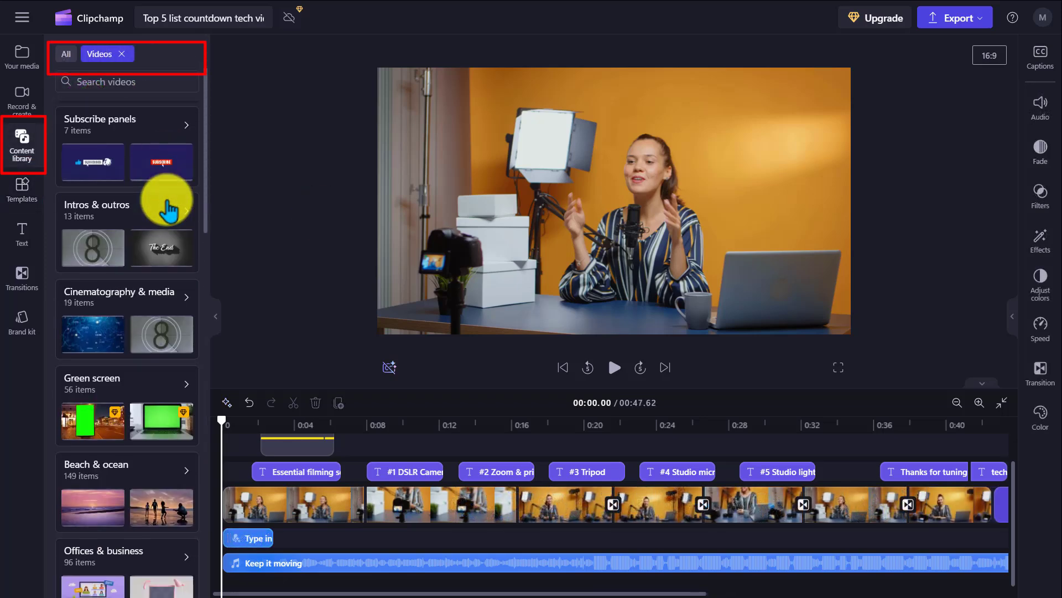
scroll(166, 210, down, 1)
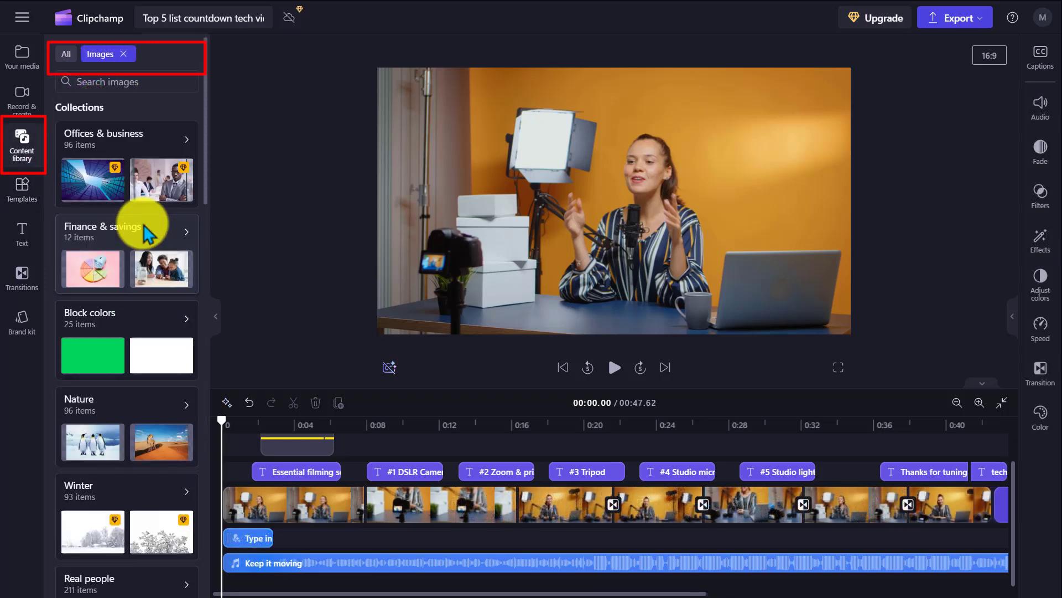
scroll(142, 224, down, 1)
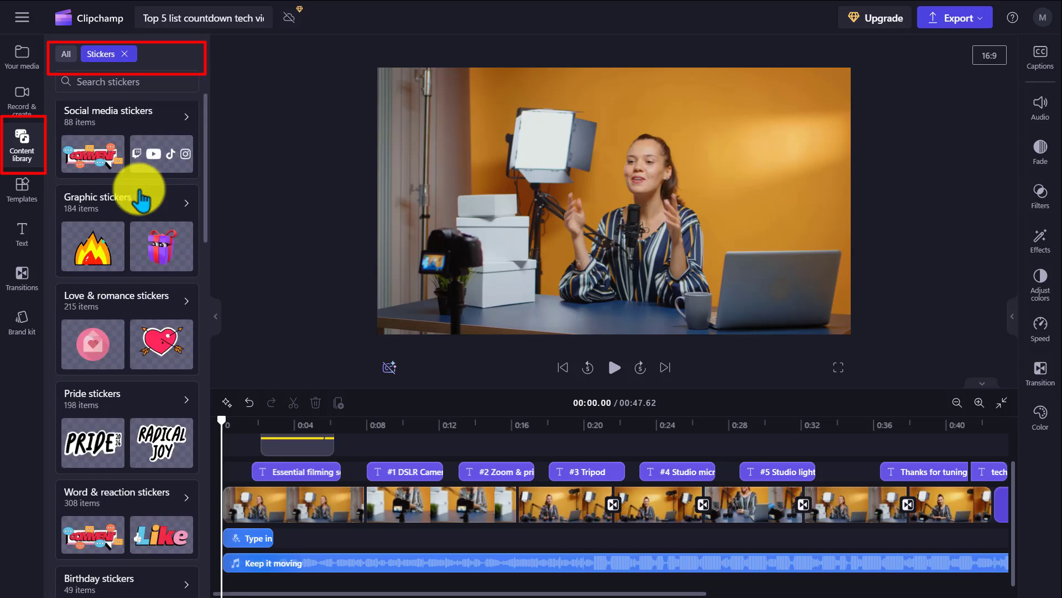
scroll(142, 199, down, 3)
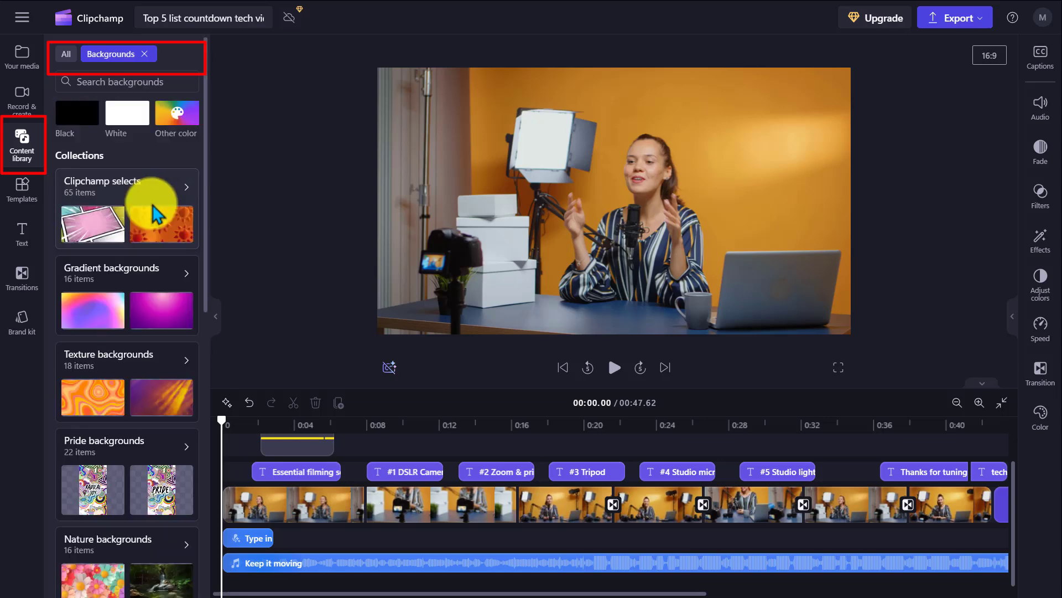
scroll(152, 211, down, 10)
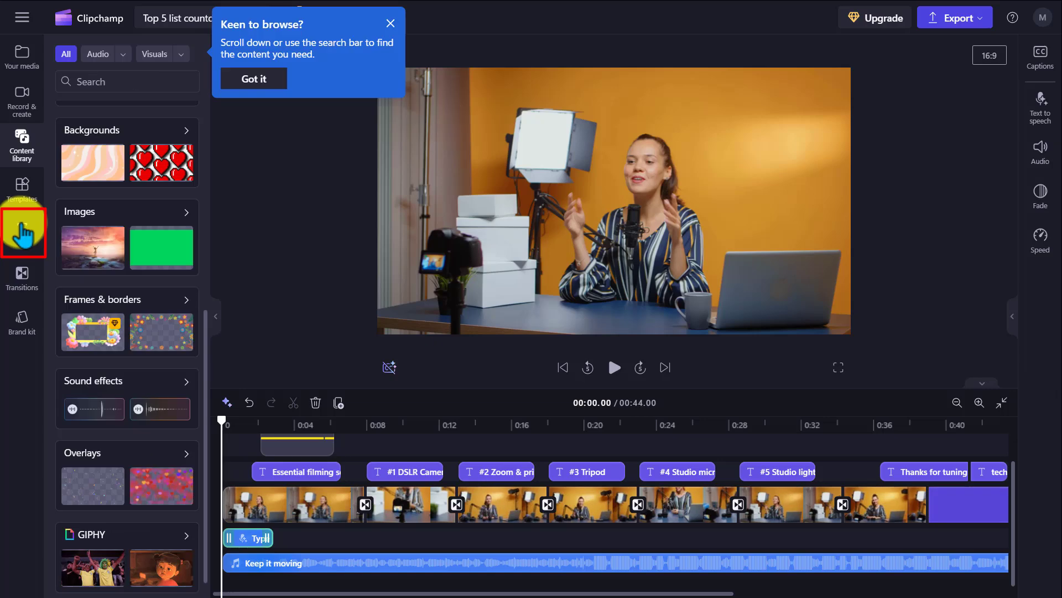
- Browse the available text styles and clip transitions
click(23, 229)
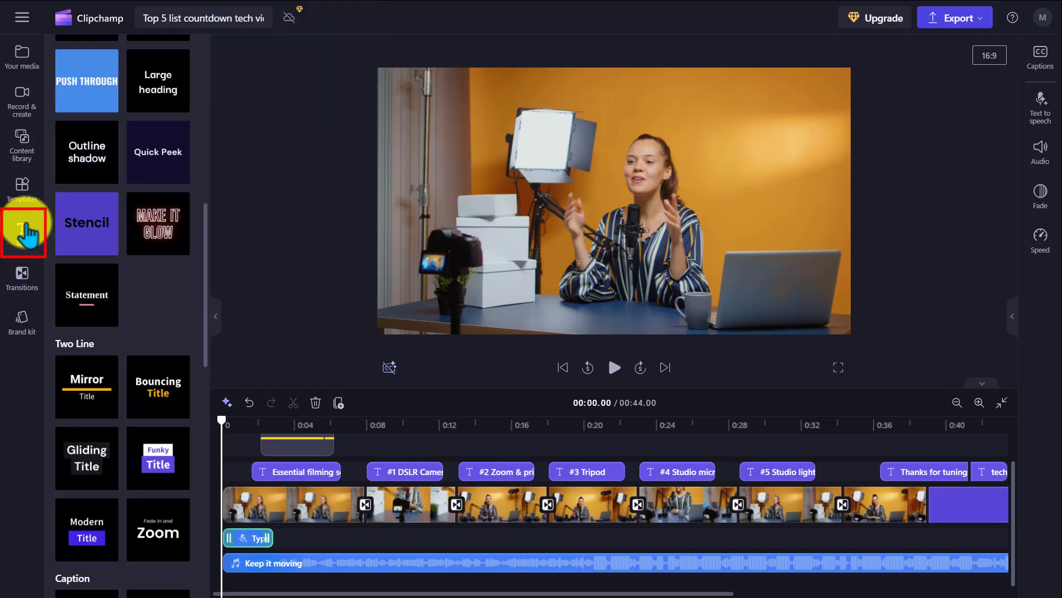
scroll(148, 202, down, 2)
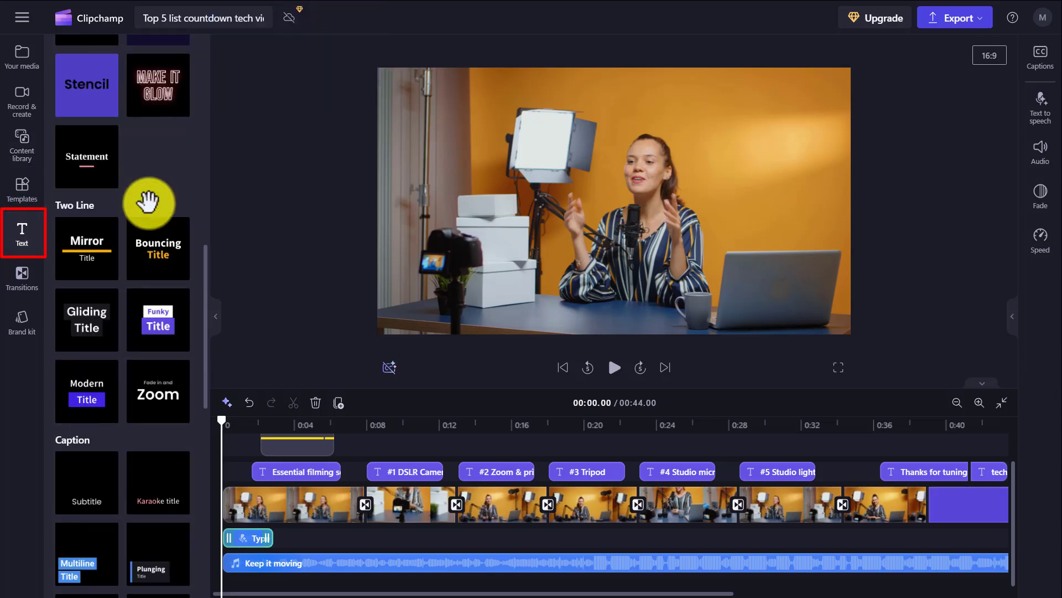
scroll(150, 205, down, 1)
scroll(152, 213, down, 2)
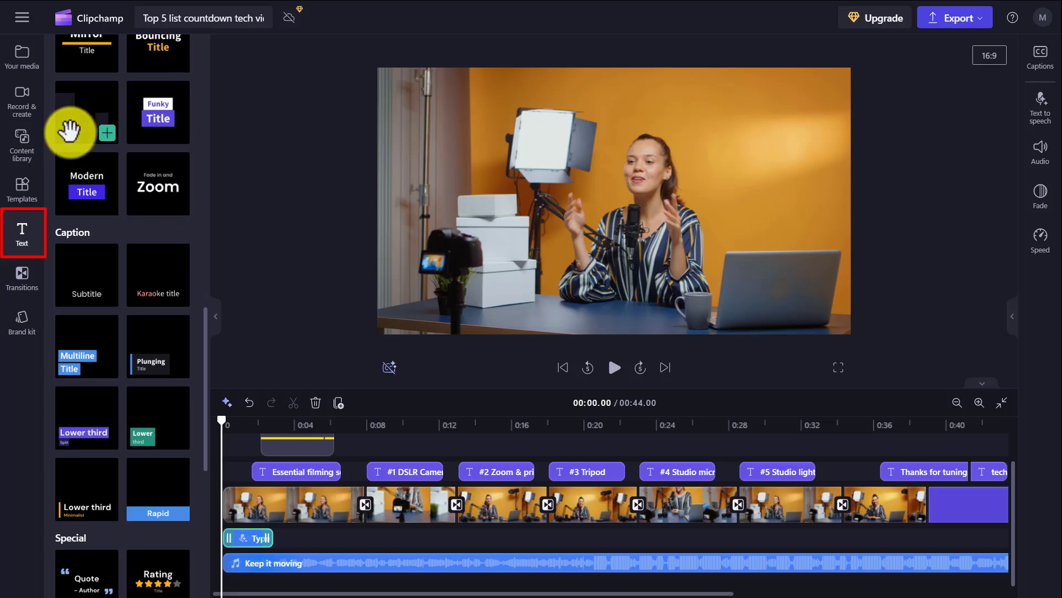
click(22, 277)
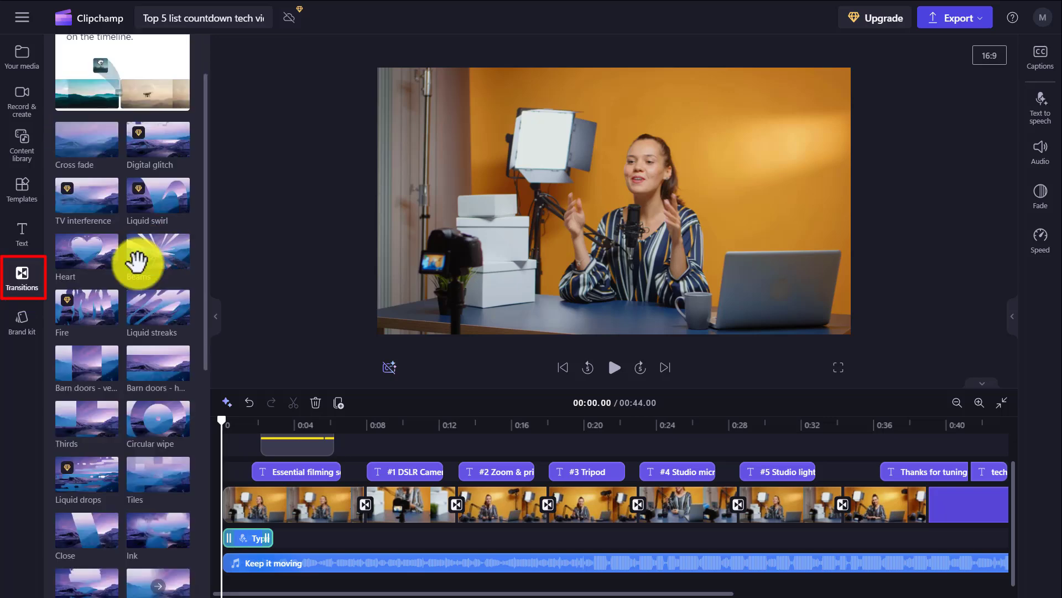
scroll(138, 261, down, 2)
scroll(133, 288, down, 3)
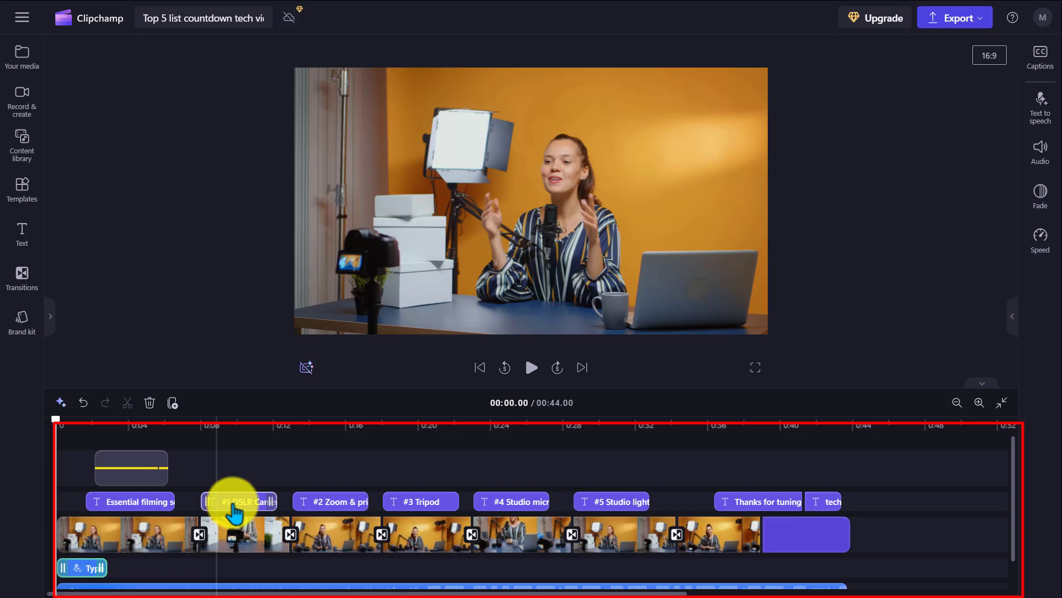
- Lengthen the second video clip on the timeline so that it ends at about 0:16
scroll(235, 512, down, 1)
scroll(232, 563, up, 1)
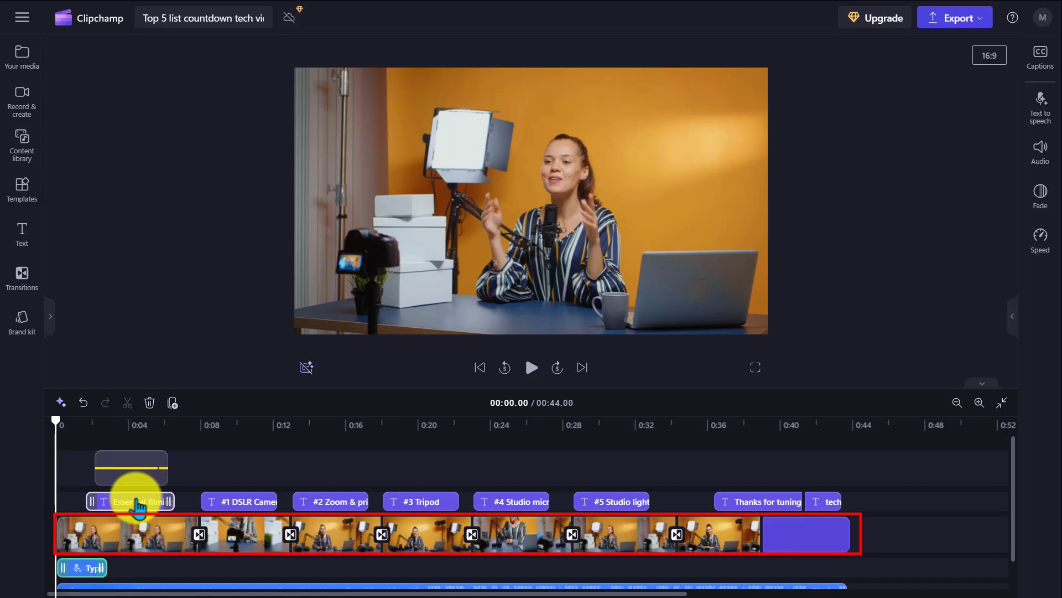
scroll(255, 561, down, 1)
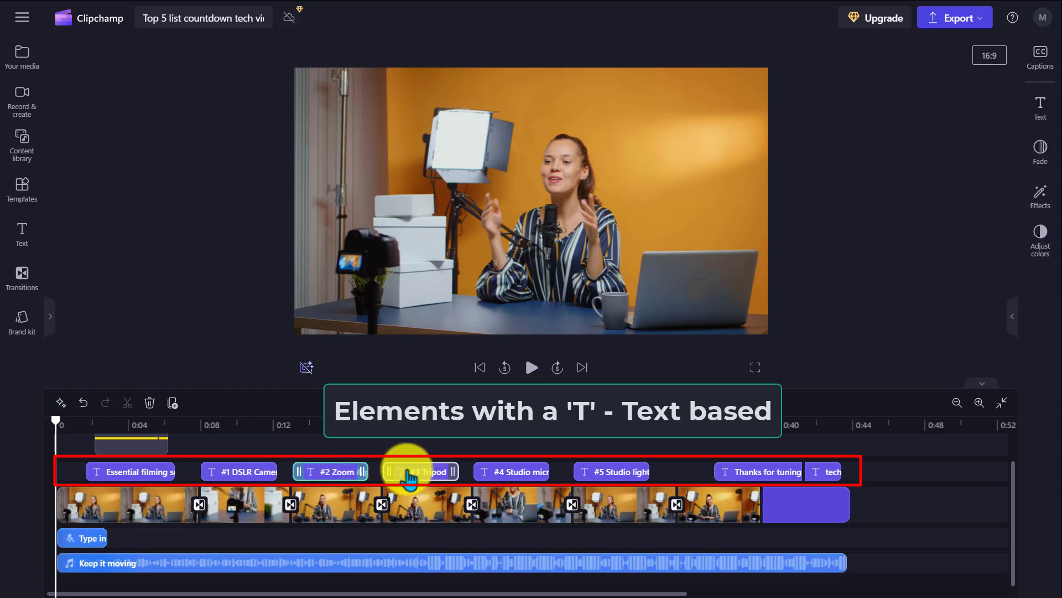
click(291, 506)
drag(290, 506, 543, 504)
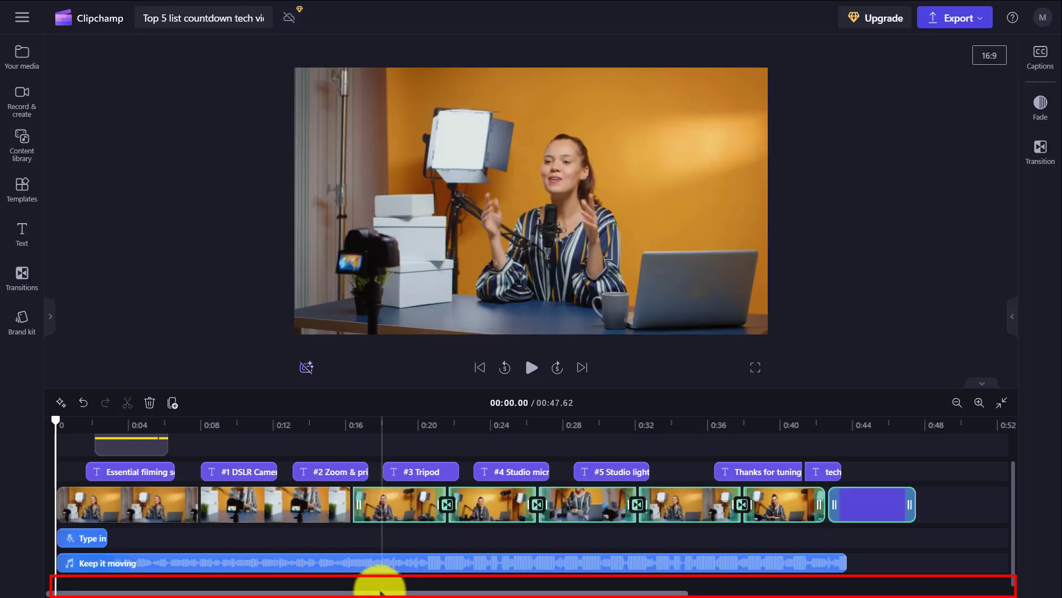
- Inspect the timeline by moving along it and zooming in and back out
drag(392, 593, 257, 592)
click(979, 403)
click(979, 403)
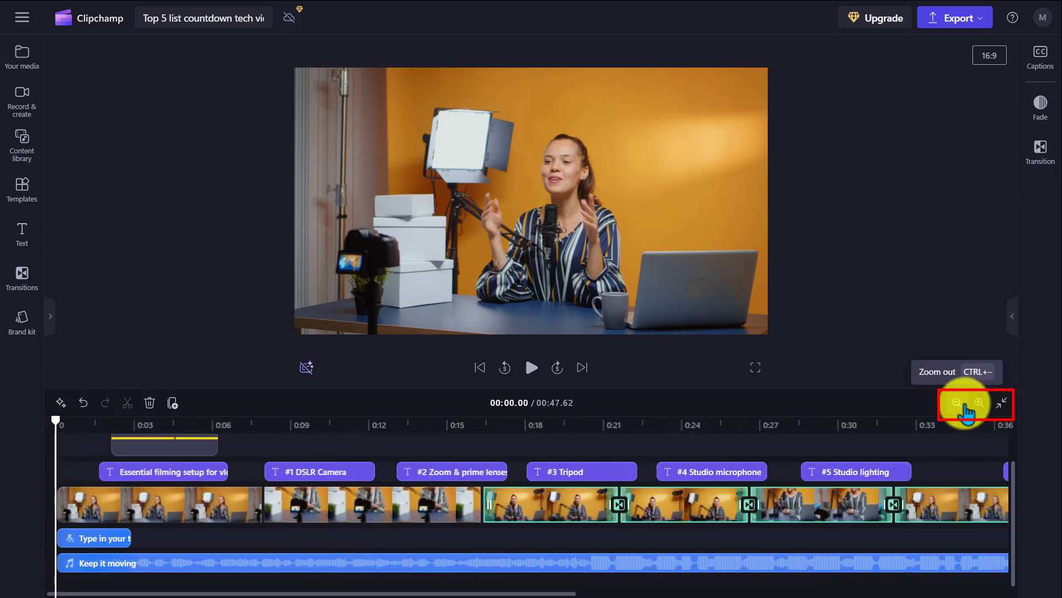
click(957, 403)
click(957, 402)
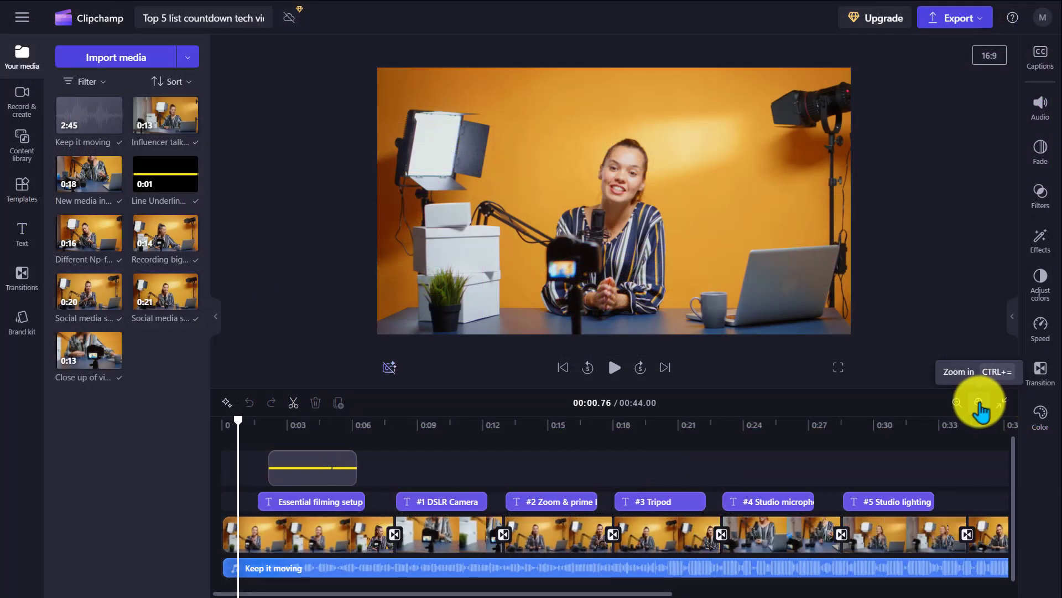
- Select every video, text, graphic and audio element on the timeline and delete them all
click(953, 407)
click(953, 407)
click(953, 406)
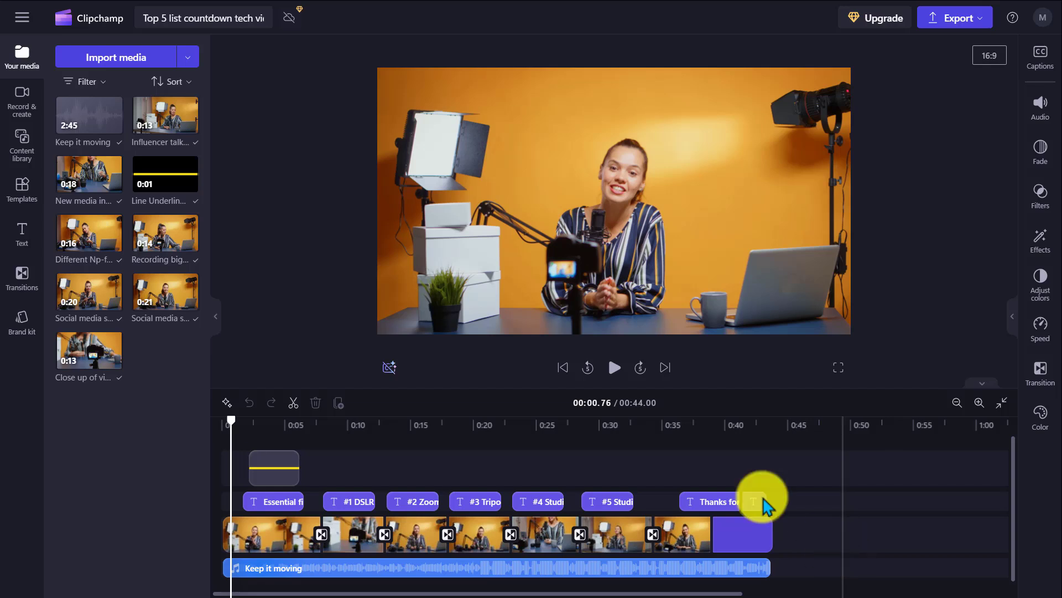
click(690, 568)
drag(454, 534, 228, 443)
key(ctrl+a)
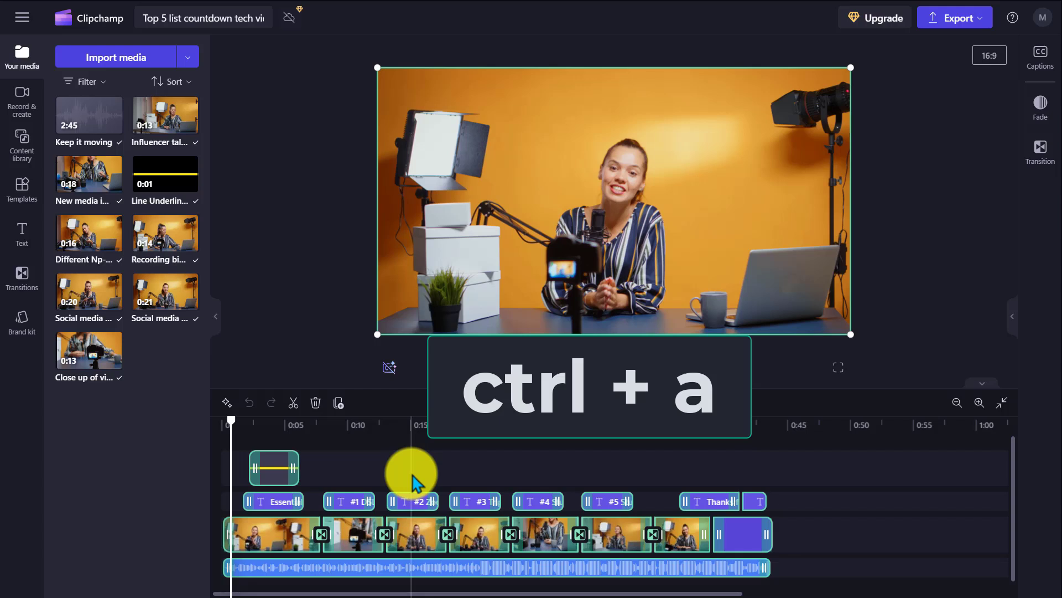
click(318, 405)
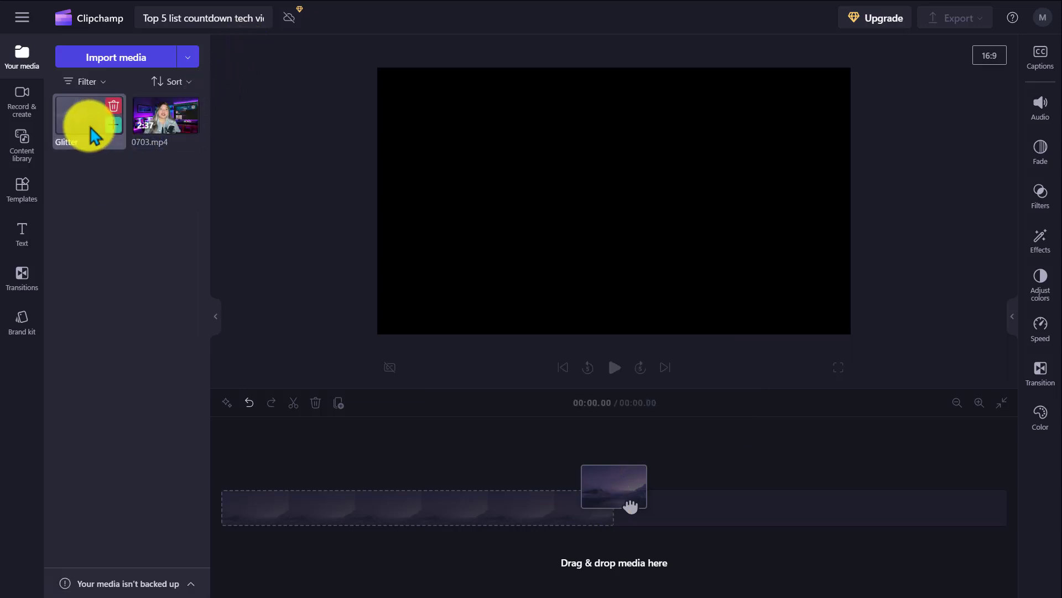
- Add the Glitter audio and the 0703.mp4 video to the start of the timeline and preview them playing together
drag(87, 130, 261, 508)
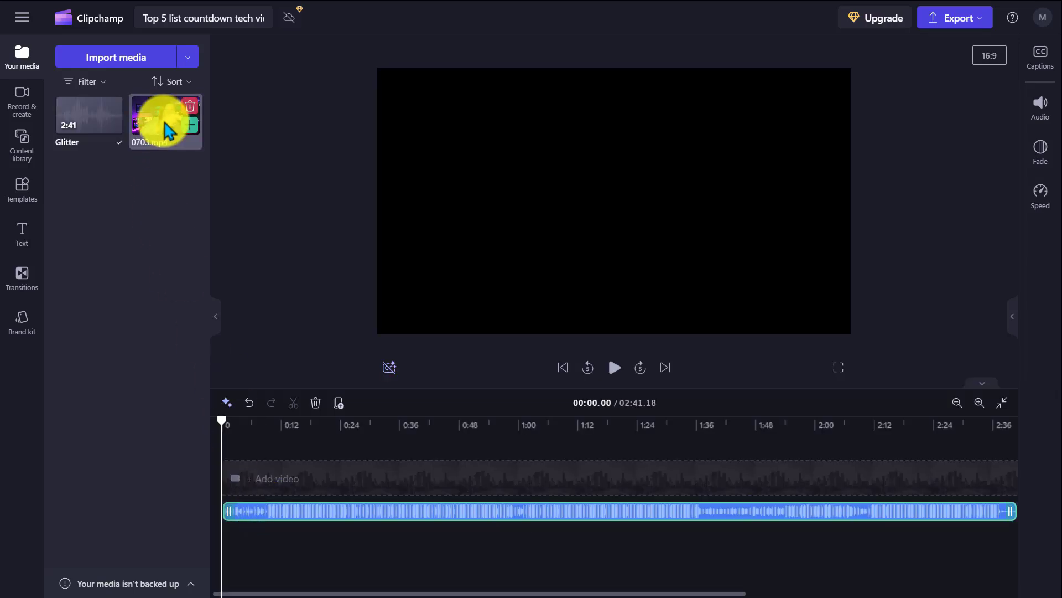
drag(161, 124, 260, 474)
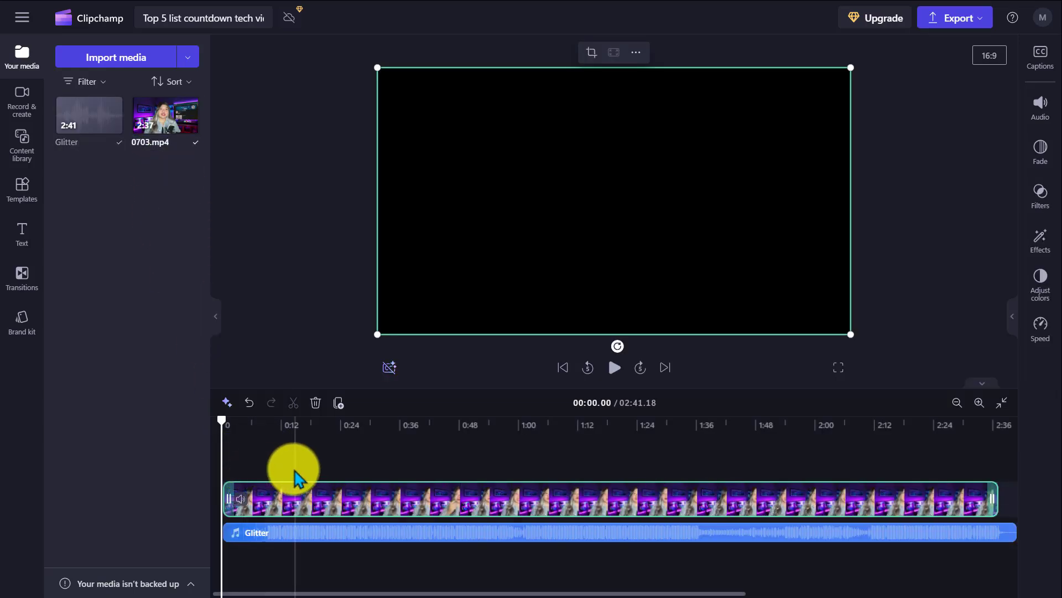
click(615, 368)
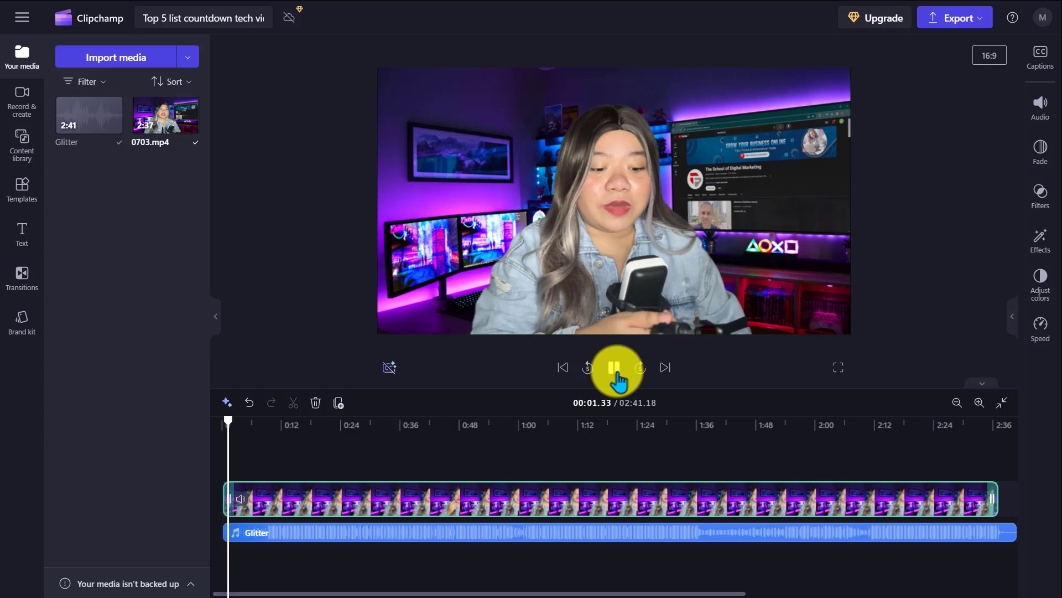
click(617, 371)
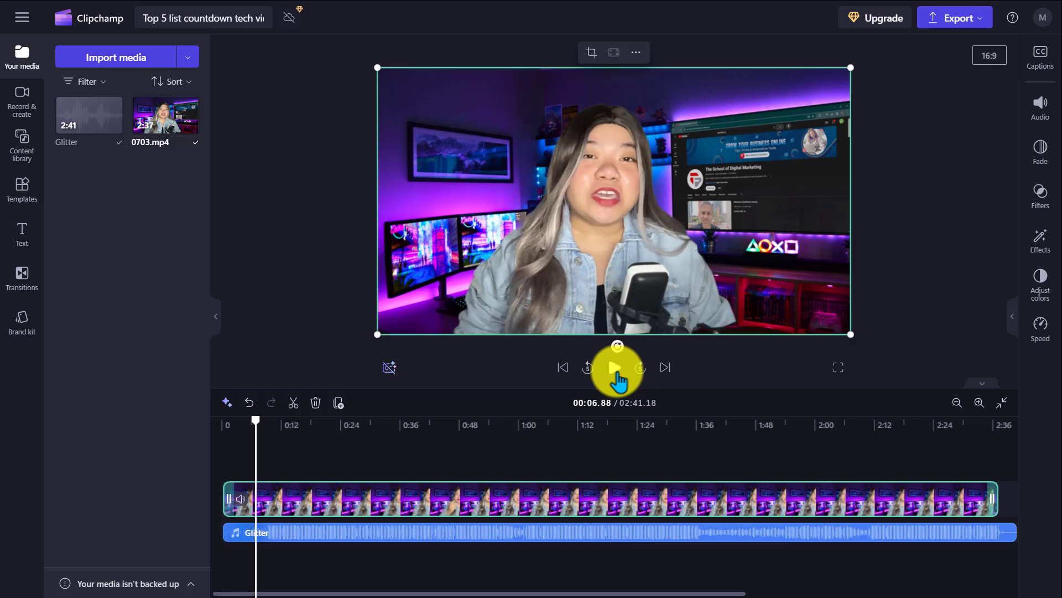
- Give the Glitter audio a 1.1 s fade-in and a 1.2 s fade-out, and play the result
click(291, 533)
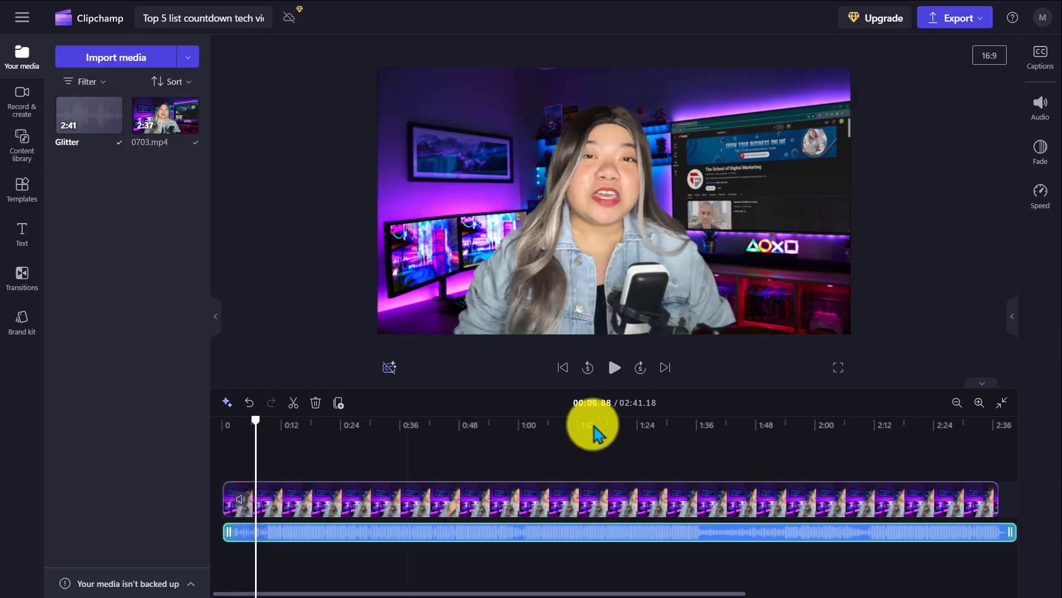
click(1038, 154)
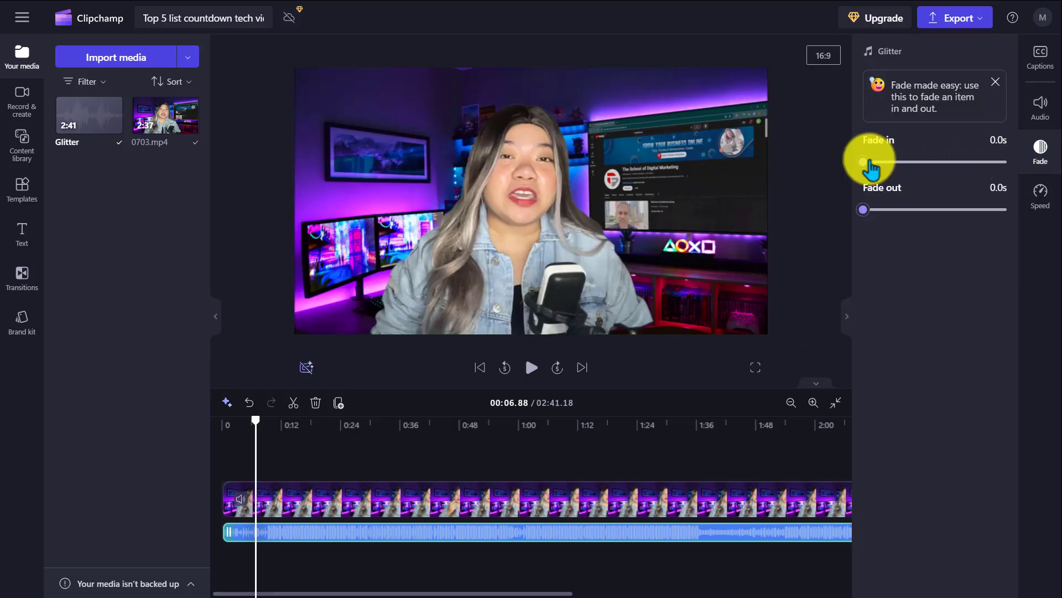
drag(865, 164, 931, 166)
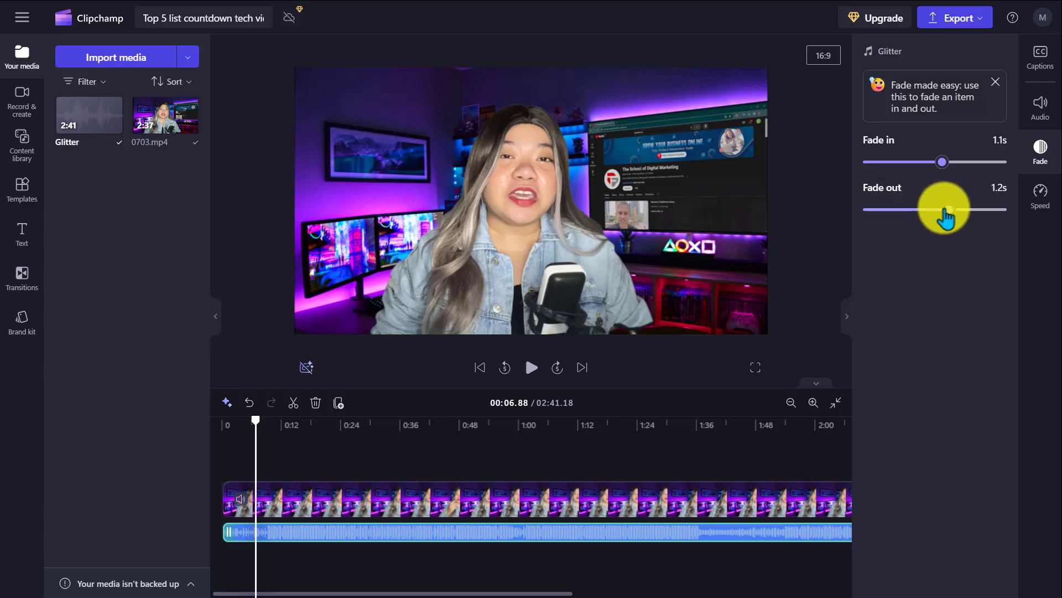
click(615, 368)
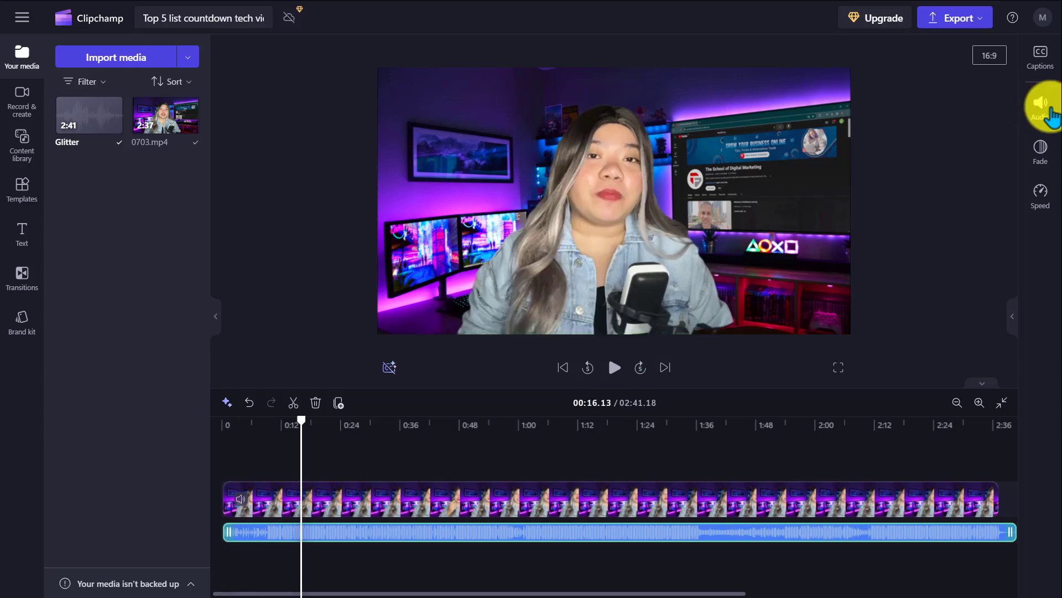
- Lower the Glitter audio's volume to about 18% and try out a speed of 0.9x on it
click(1039, 107)
drag(953, 182, 918, 187)
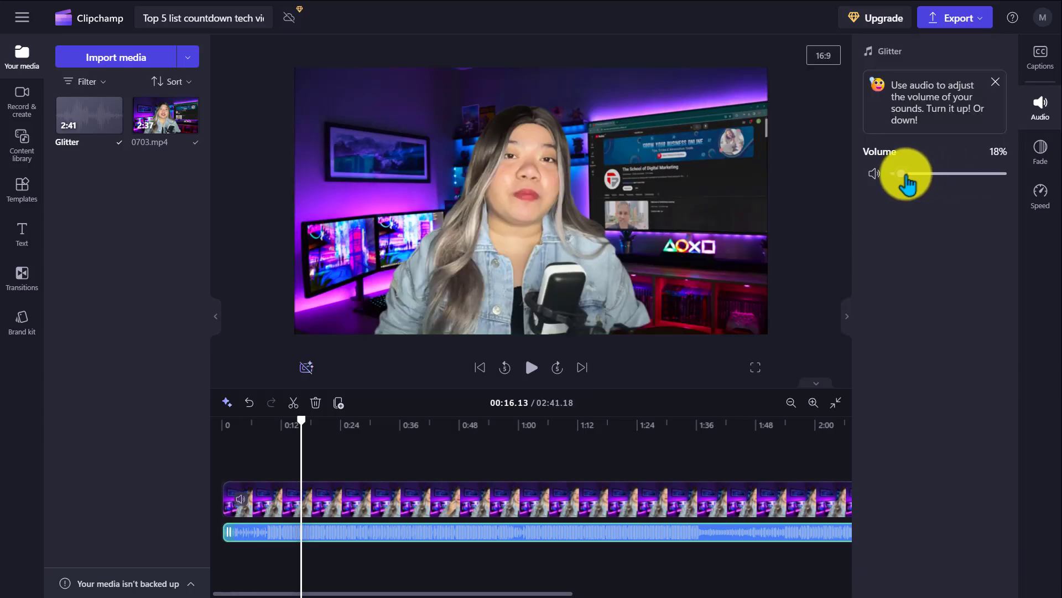
click(1041, 197)
mouse_move(899, 185)
mouse_down()
mouse_move(949, 192)
mouse_move(913, 197)
mouse_up()
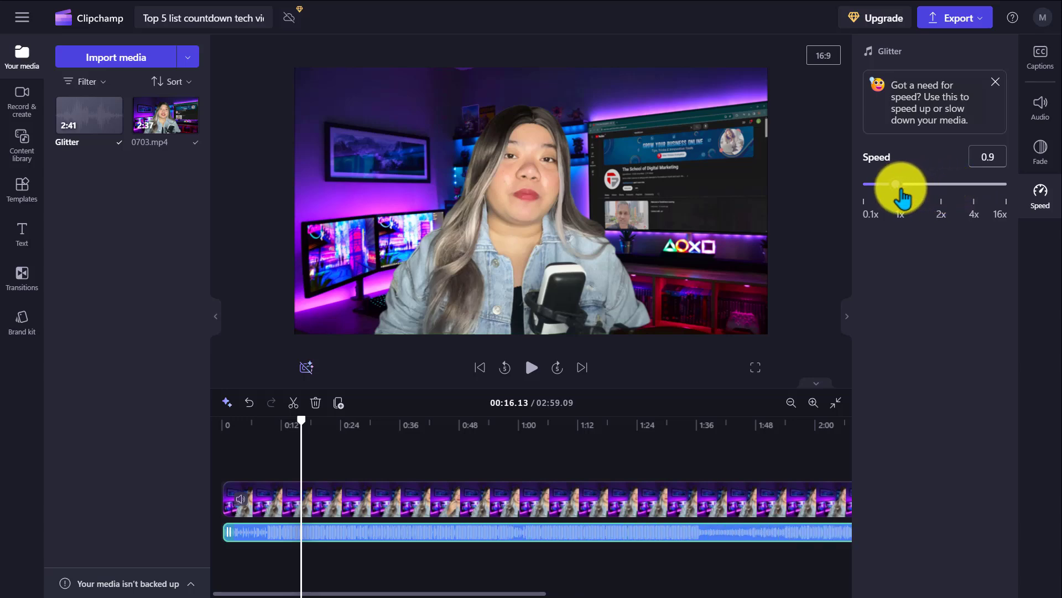
- Mute the 0703.mp4 clip on the timeline and detach its audio onto a separate track
click(260, 497)
right_click(260, 500)
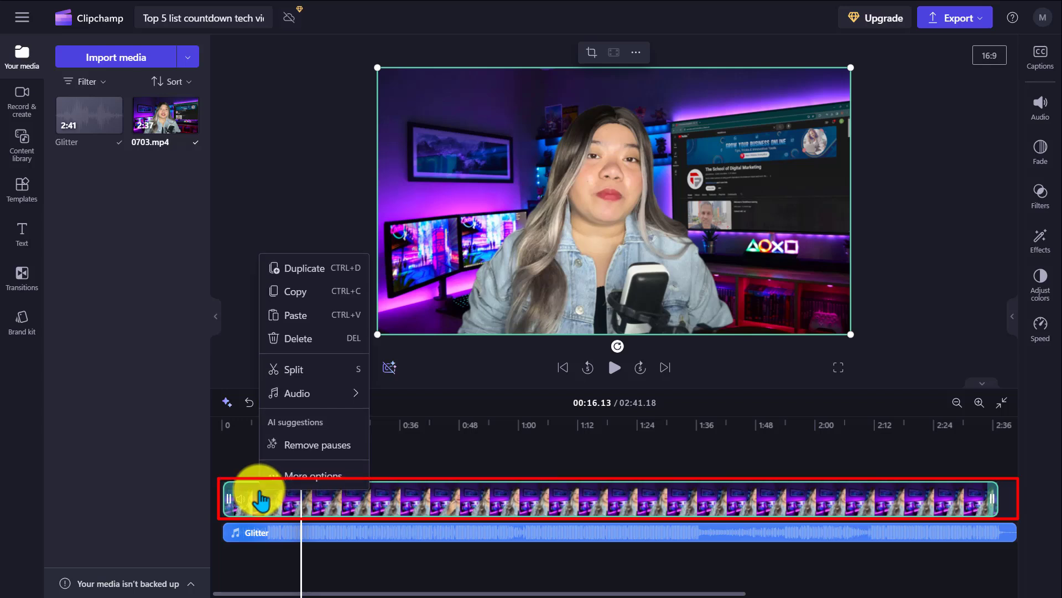
mouse_move(339, 390)
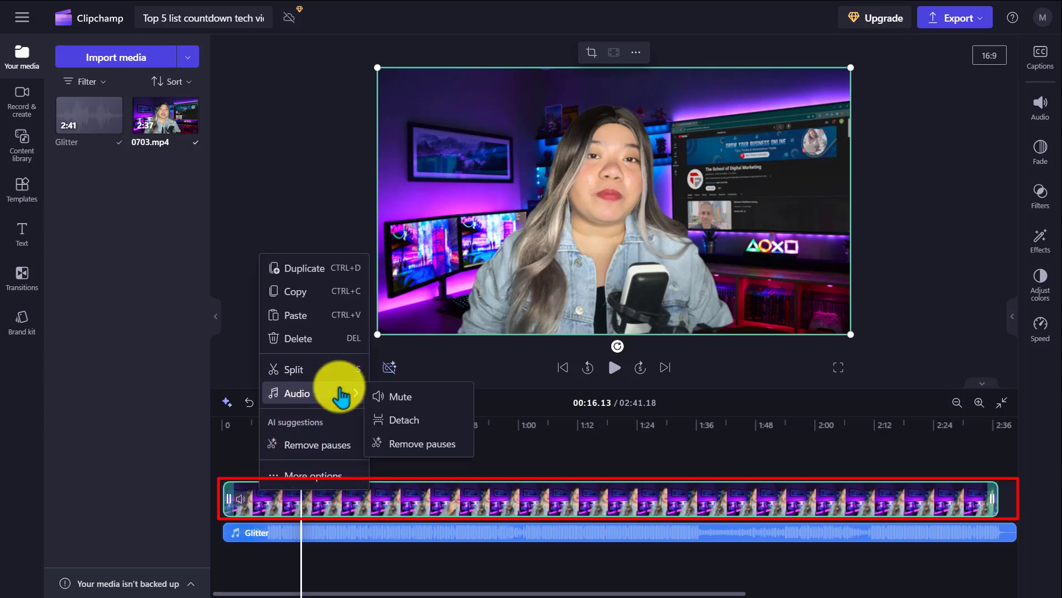
click(406, 403)
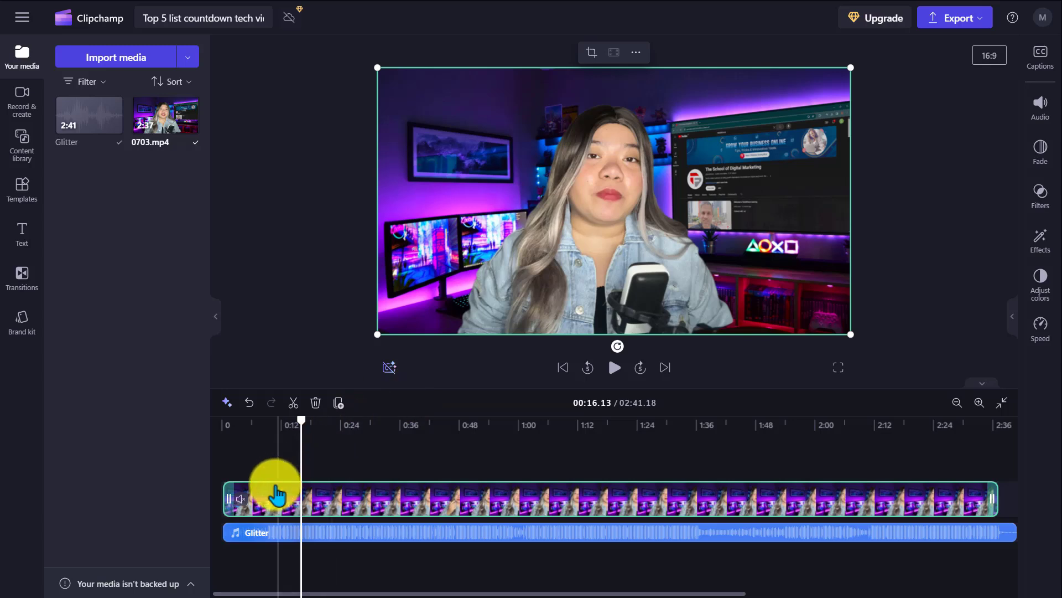
right_click(273, 505)
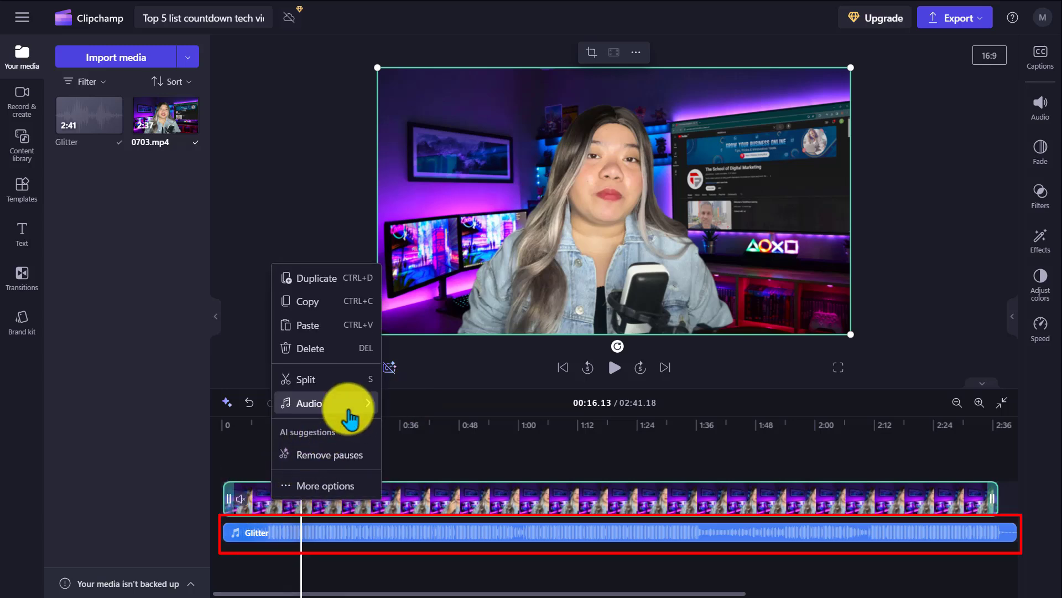
mouse_move(348, 413)
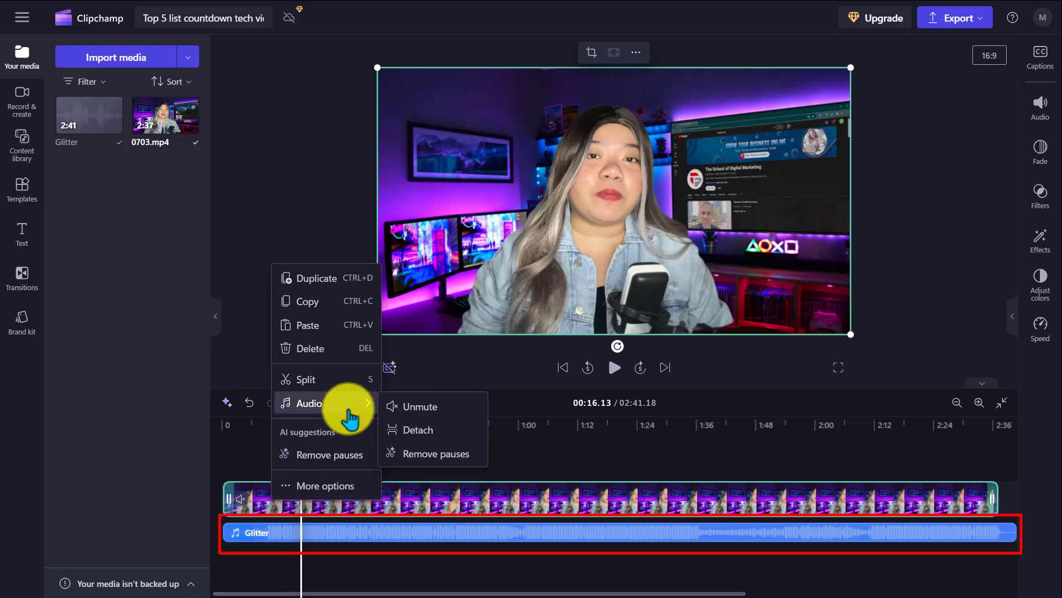
click(428, 437)
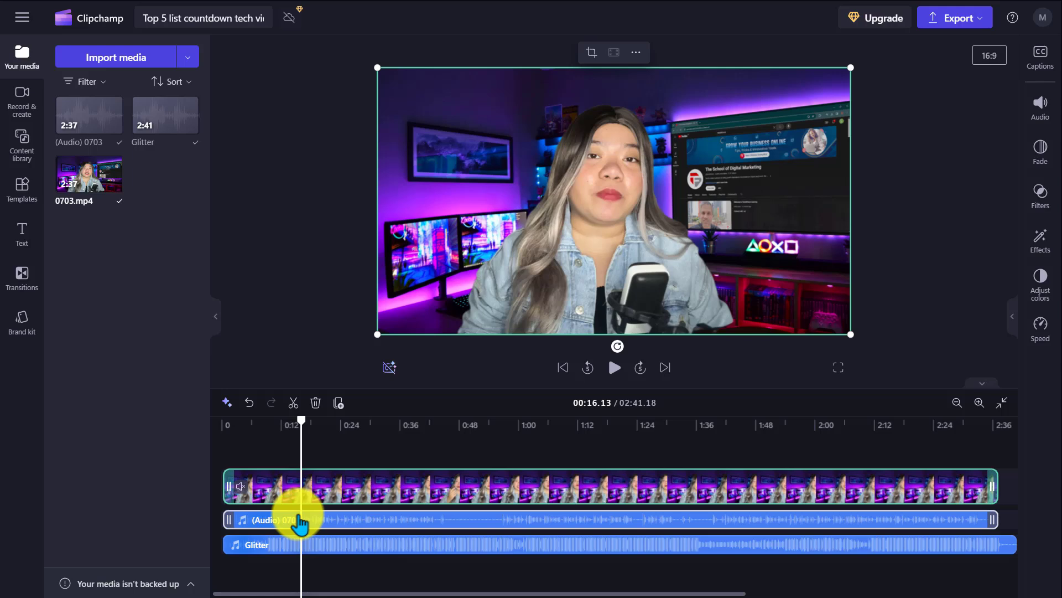
- Move the playhead to about 0:11 and set the video's aspect ratio to 9:16, looking at the square 1:1 format as well
click(279, 437)
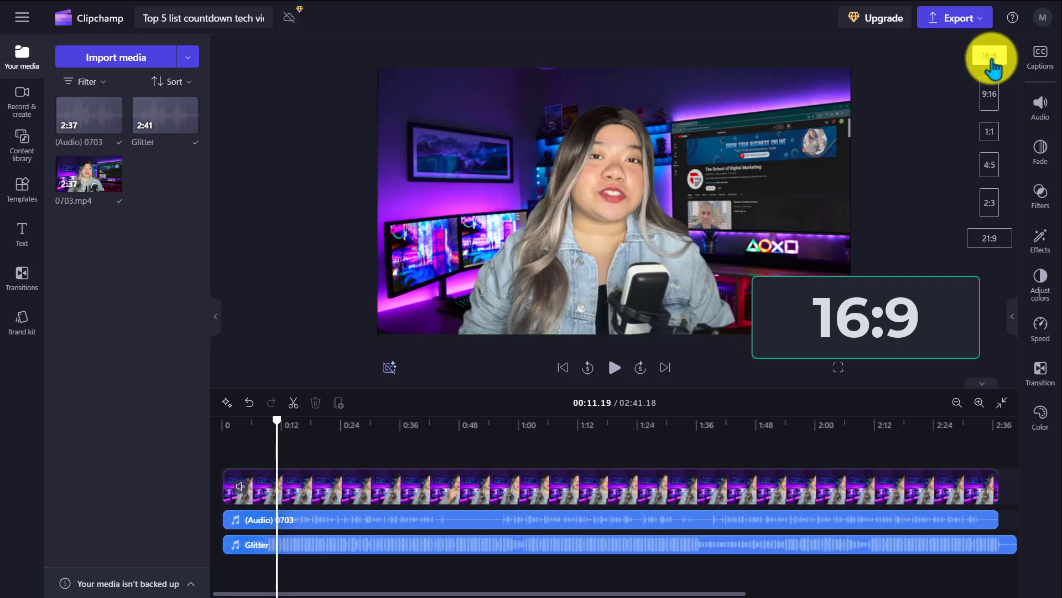
click(989, 90)
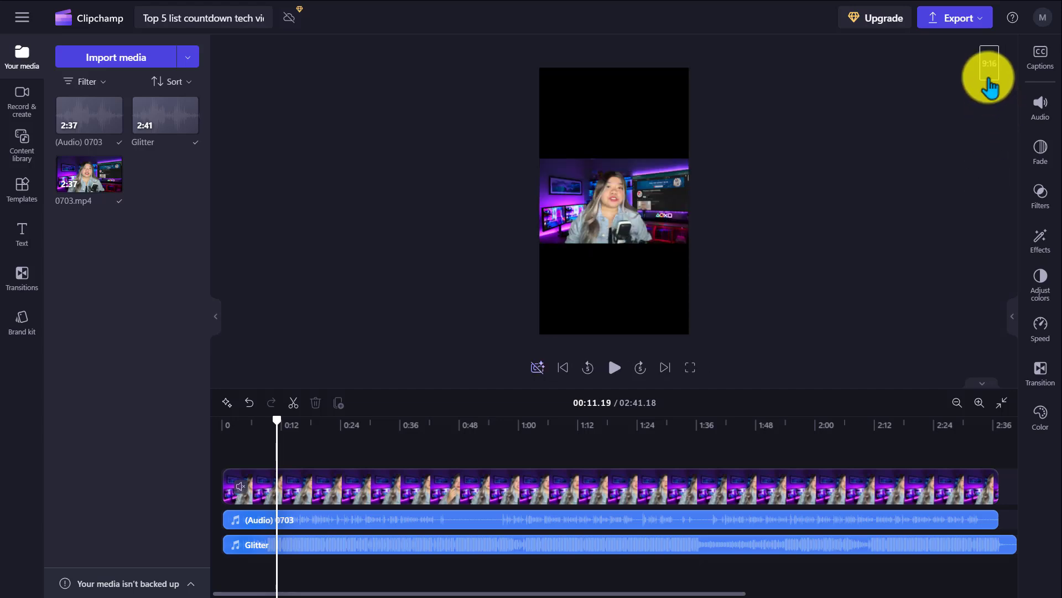
click(989, 80)
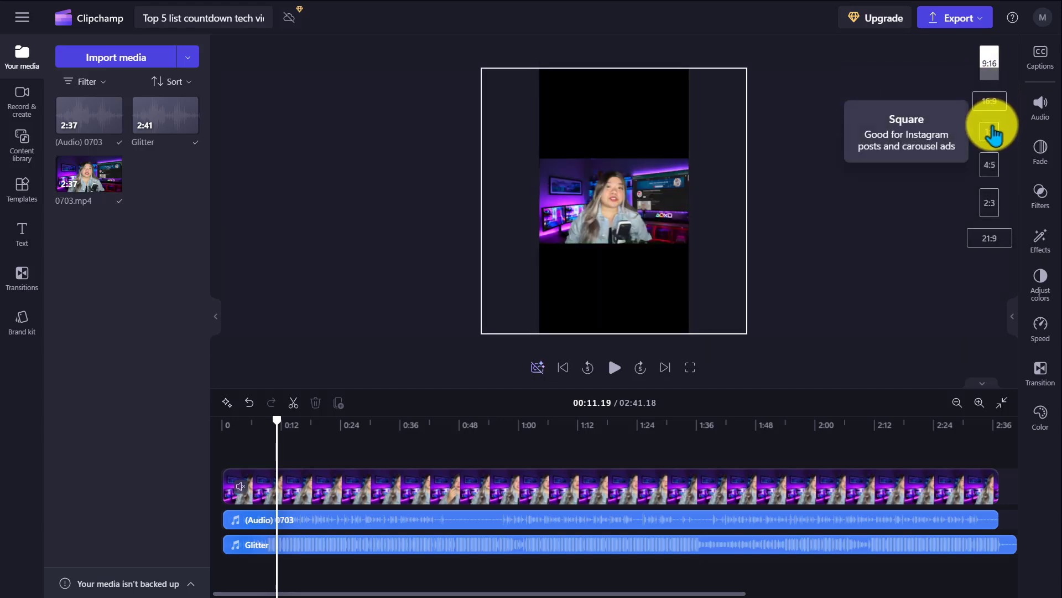
click(991, 125)
click(990, 60)
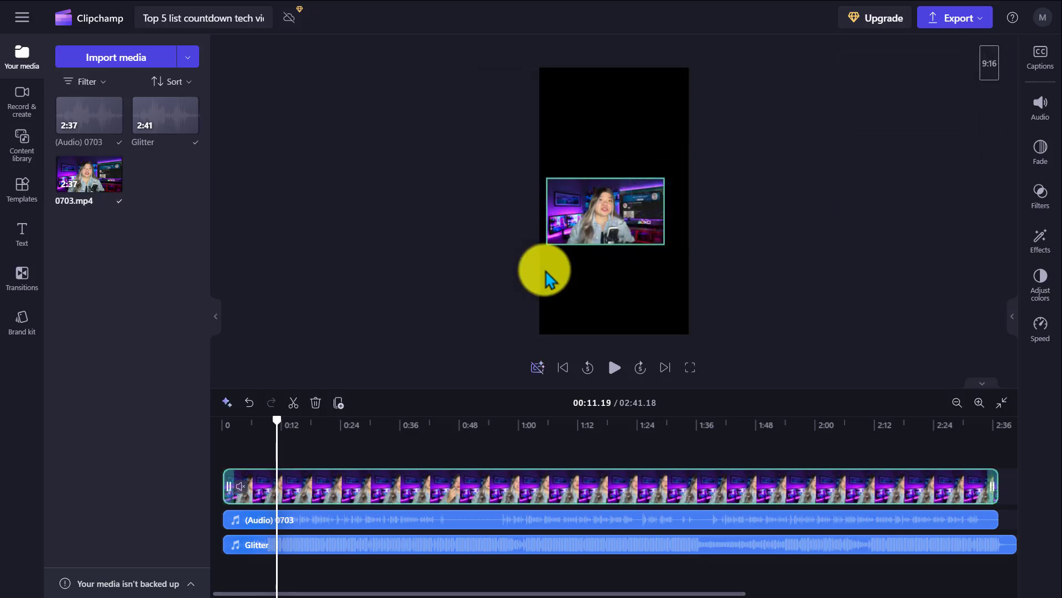
- Resize the video clip to the width of the vertical frame and rotate it in 90° increments through a full turn
click(590, 236)
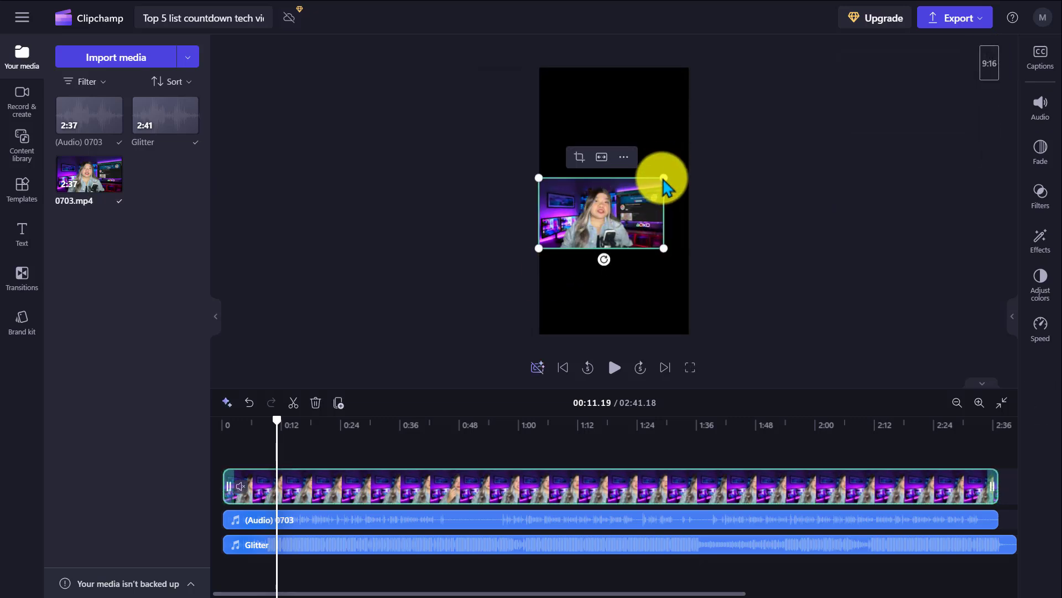
drag(662, 179, 685, 166)
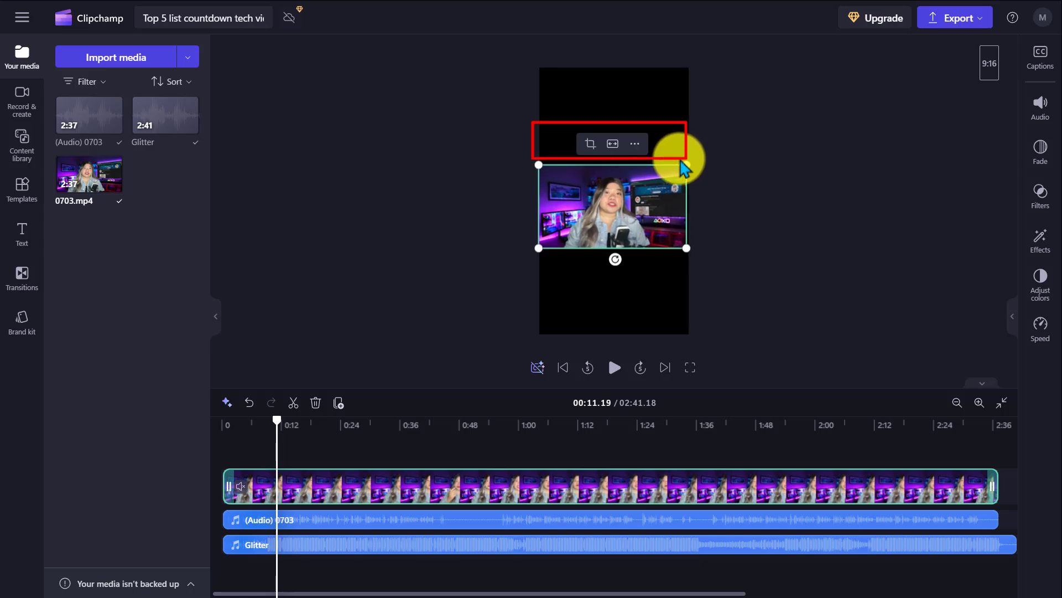
click(635, 143)
click(675, 164)
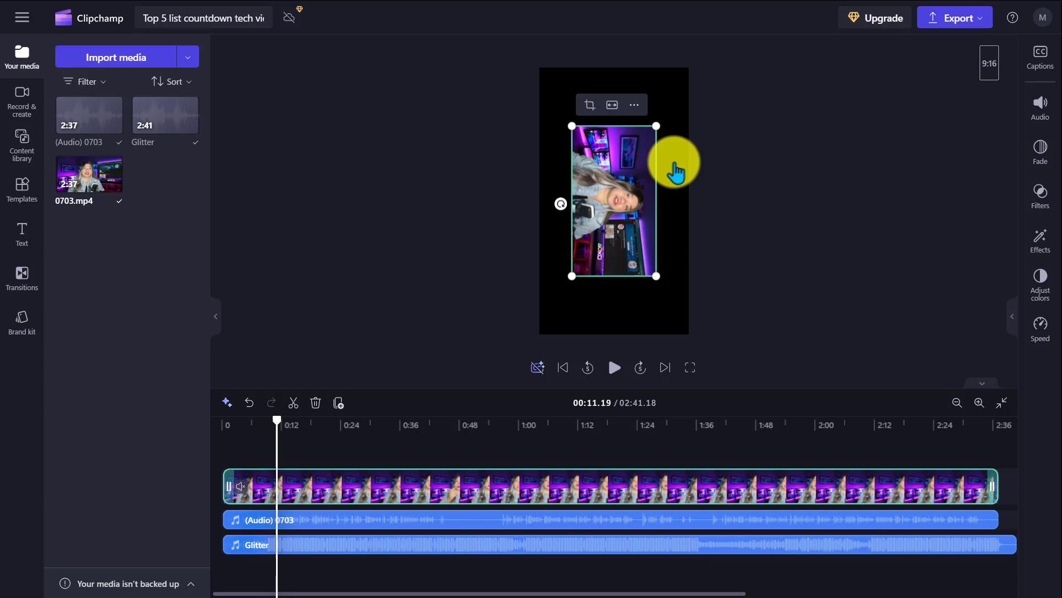
click(634, 104)
click(669, 138)
click(636, 131)
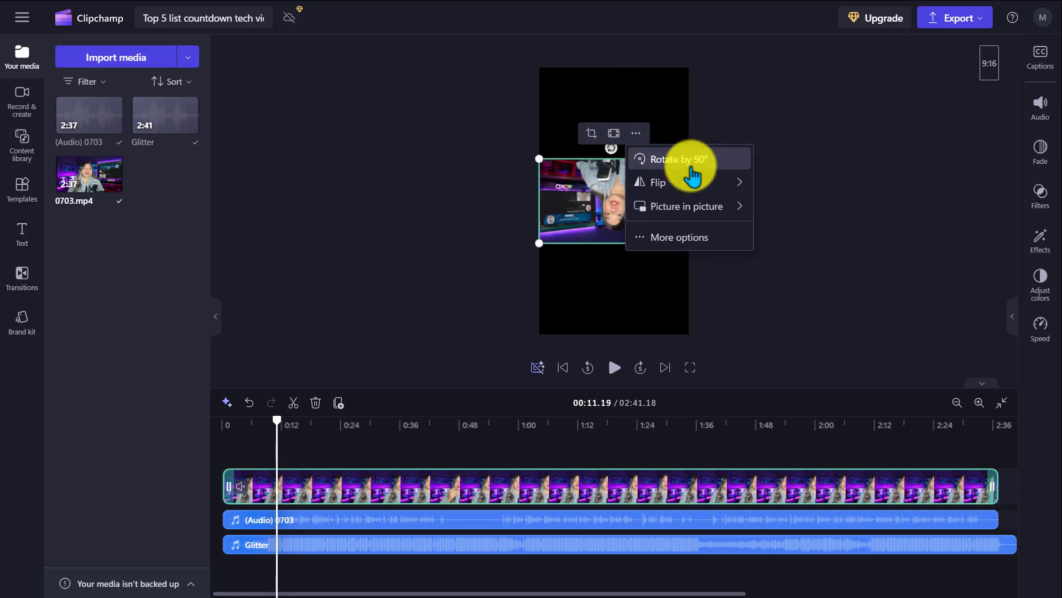
click(686, 163)
click(638, 104)
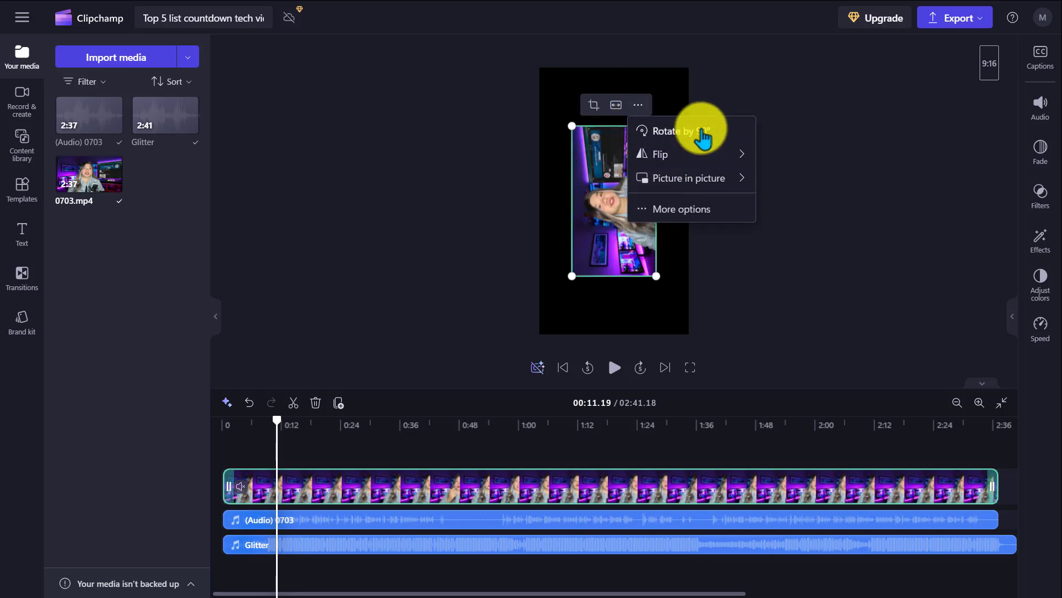
click(691, 135)
- Enlarge and reposition the video clip so it fills the height of the 9:16 frame with the speaker centred, and preview it
drag(713, 109, 845, 73)
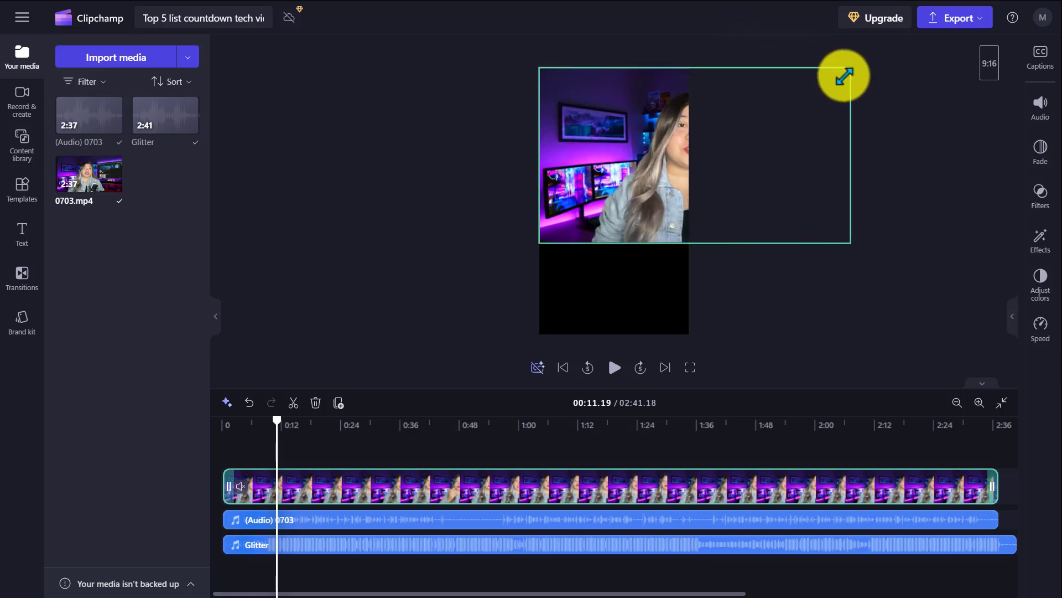
drag(540, 244, 455, 353)
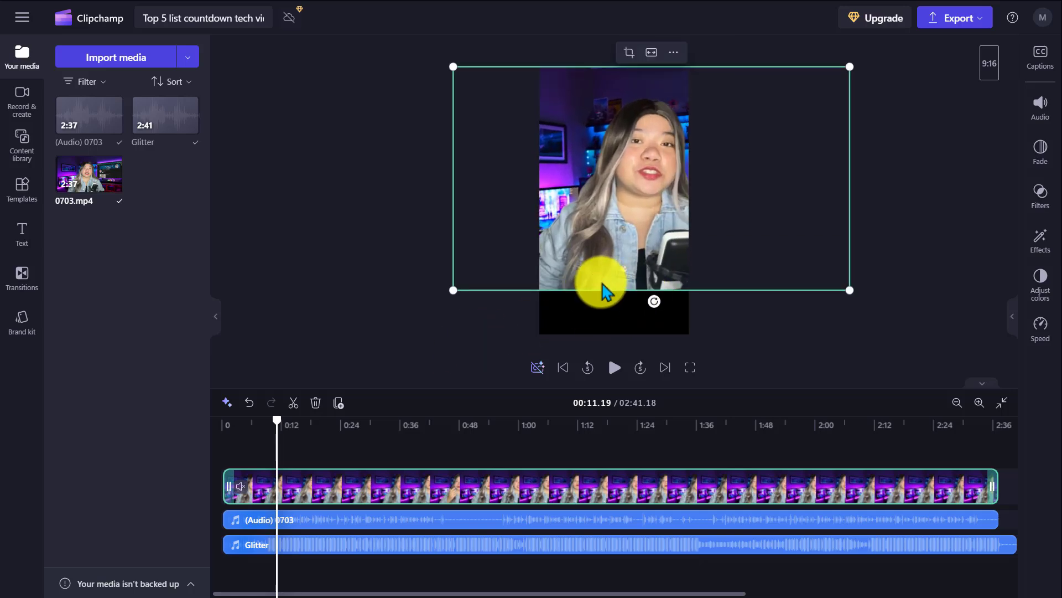
drag(609, 289, 595, 322)
drag(445, 110, 380, 11)
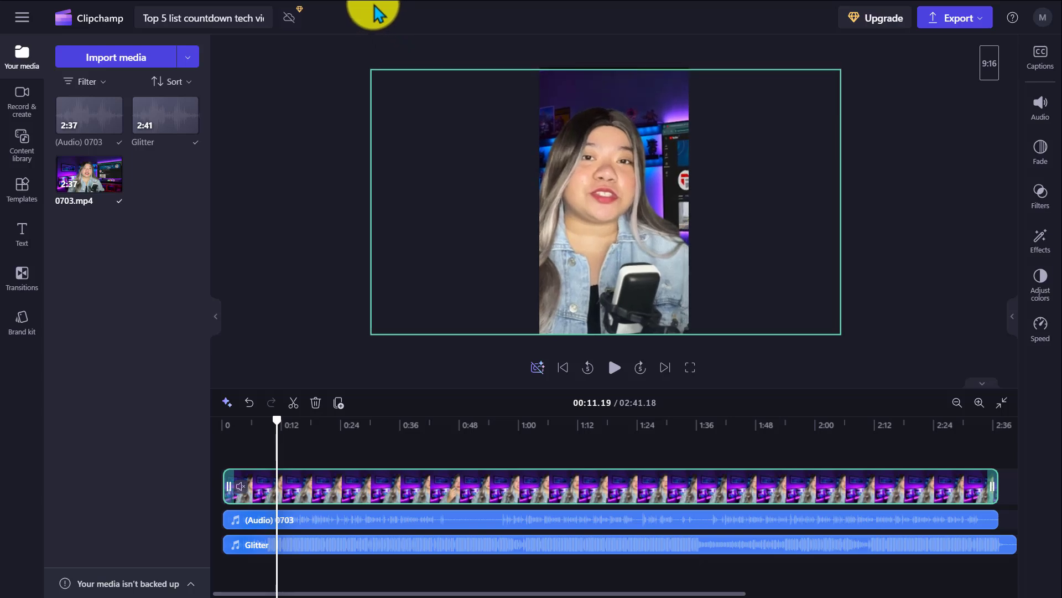
mouse_move(641, 182)
mouse_down()
mouse_move(652, 203)
mouse_move(654, 193)
mouse_up()
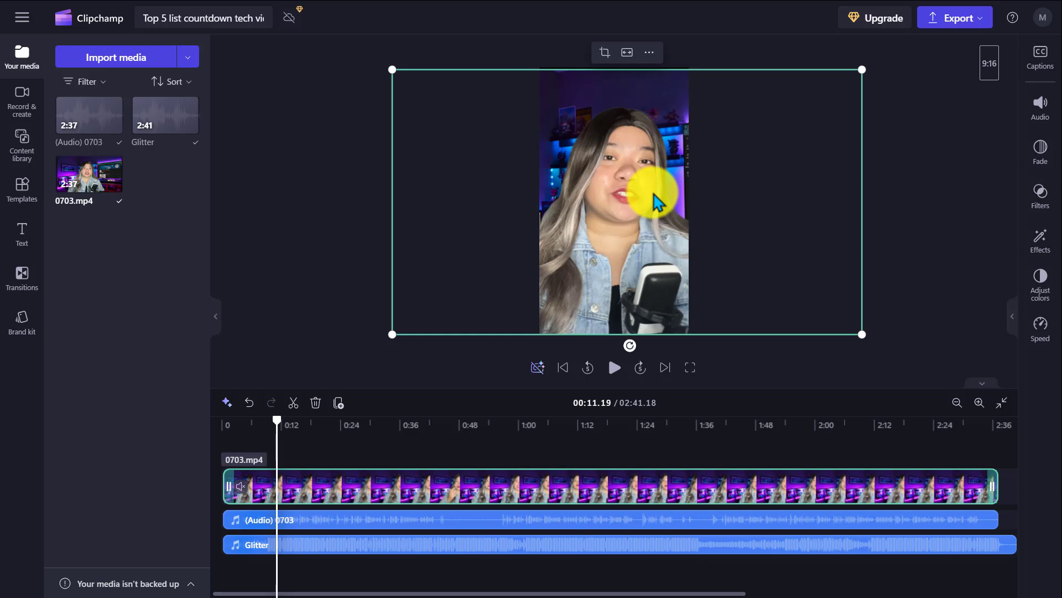
click(614, 367)
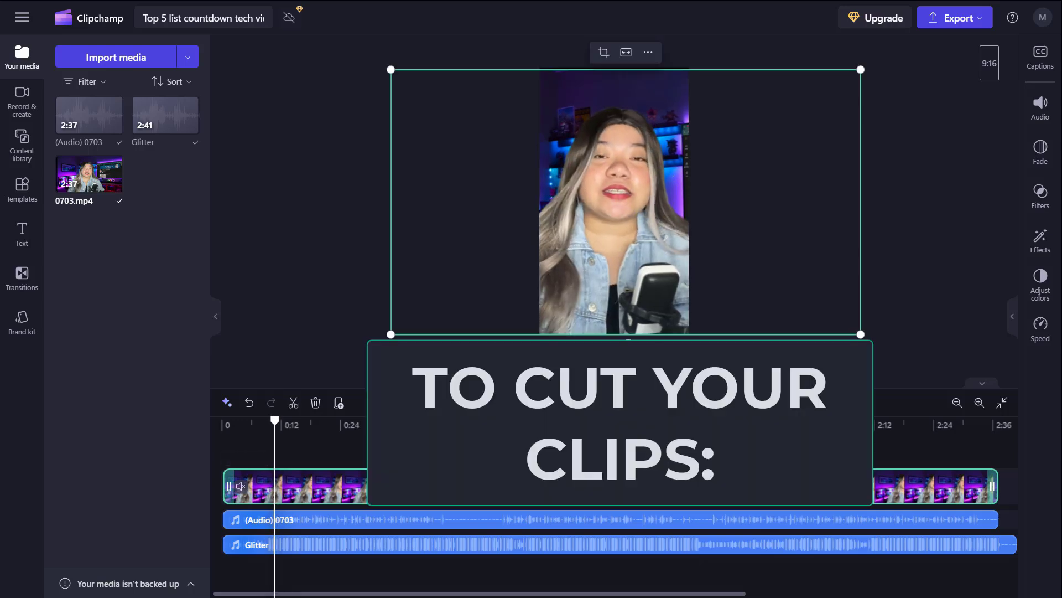
- Group the 0703.mp4 video clip with its detached (Audio) 0703 track on the timeline
click(978, 404)
click(979, 404)
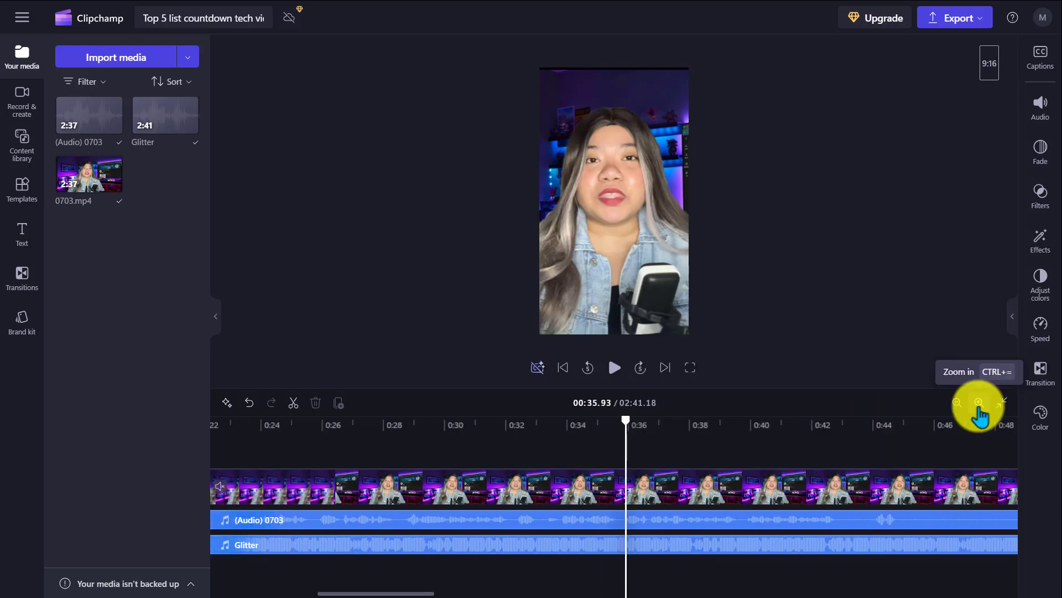
click(615, 487)
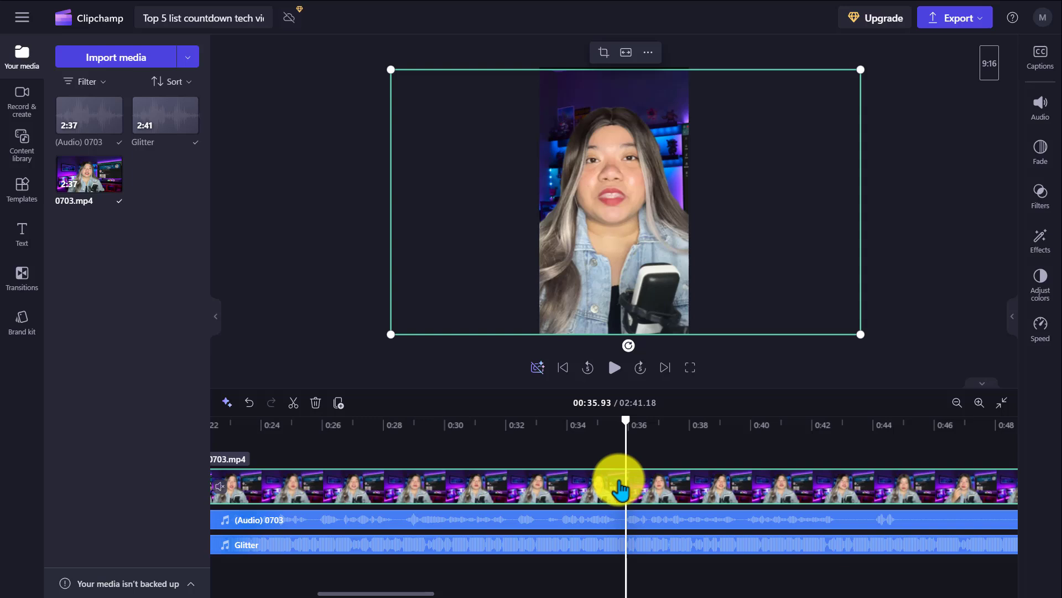
click(625, 520)
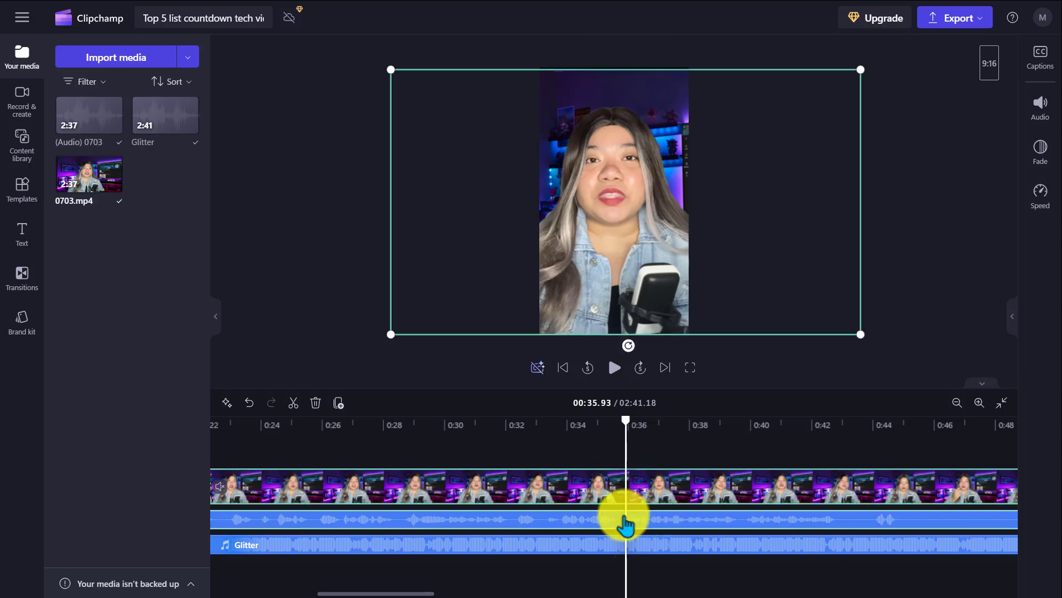
right_click(656, 487)
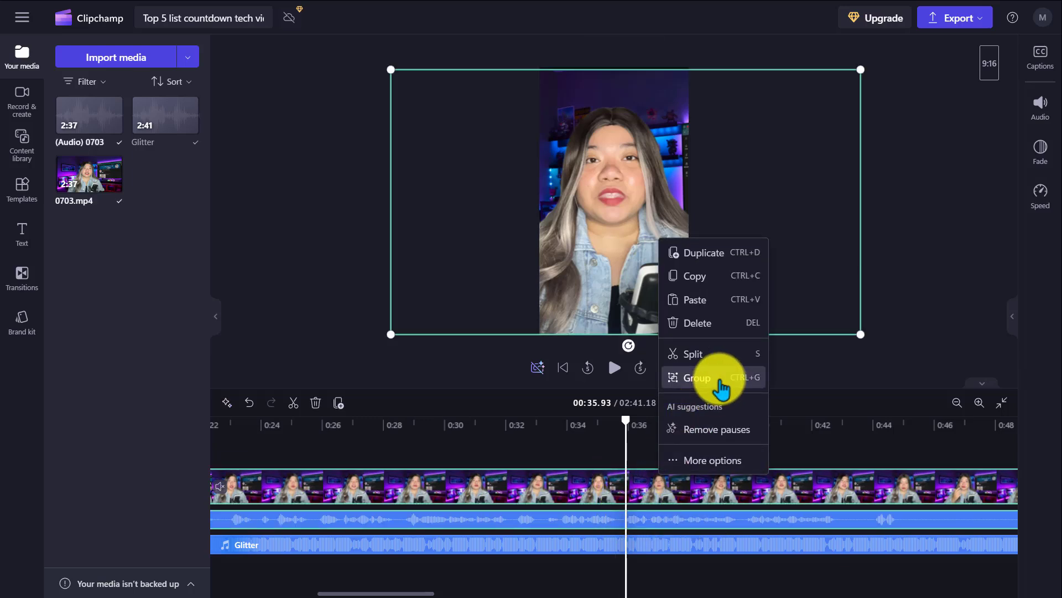
key(ctrl+g)
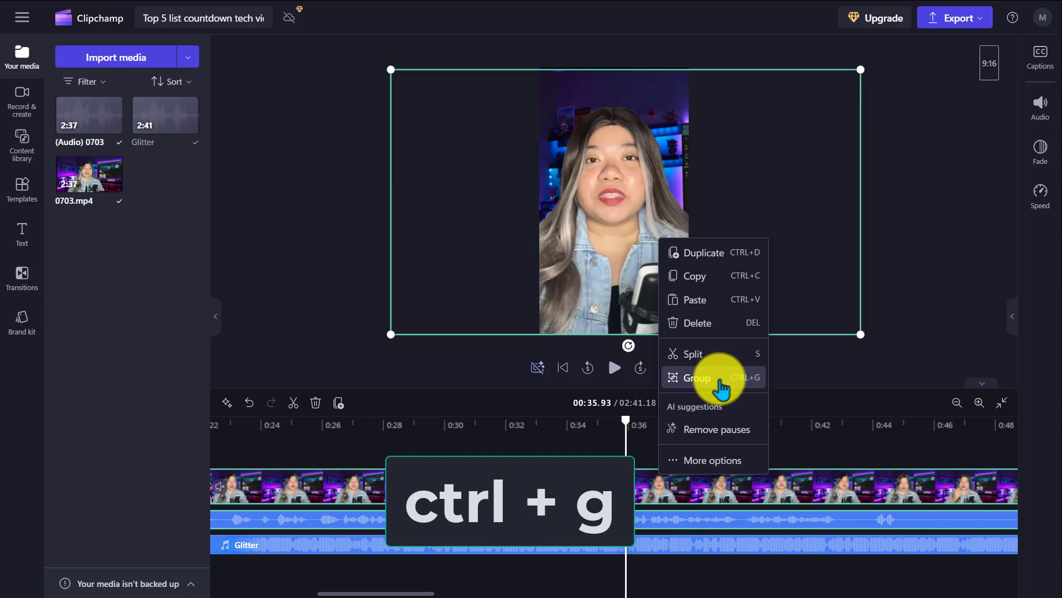
- Group the 0703.mp4 video with its audio and split the group at 00:02.15
click(720, 381)
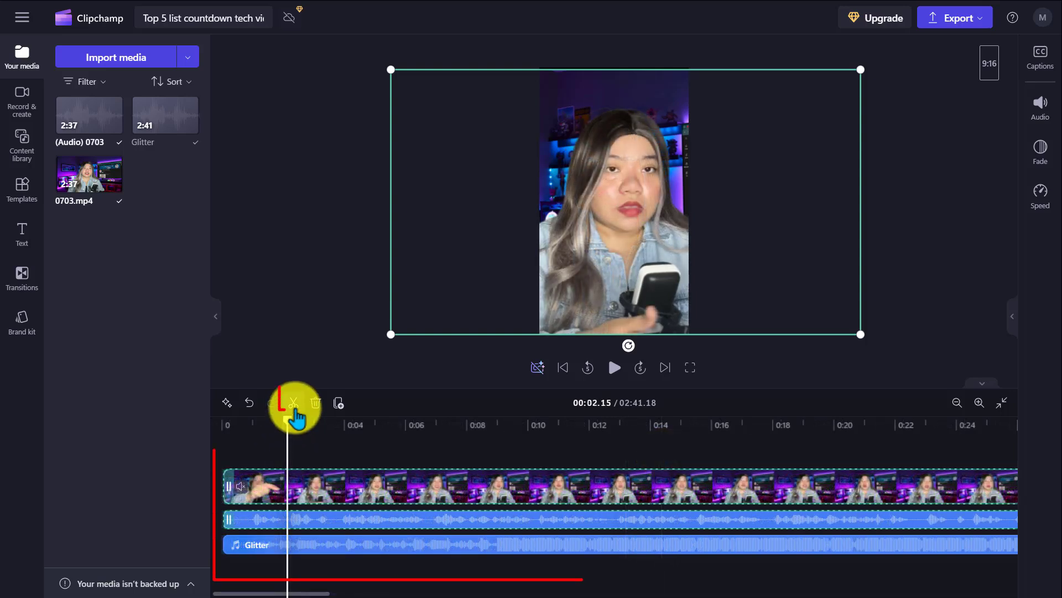
click(293, 406)
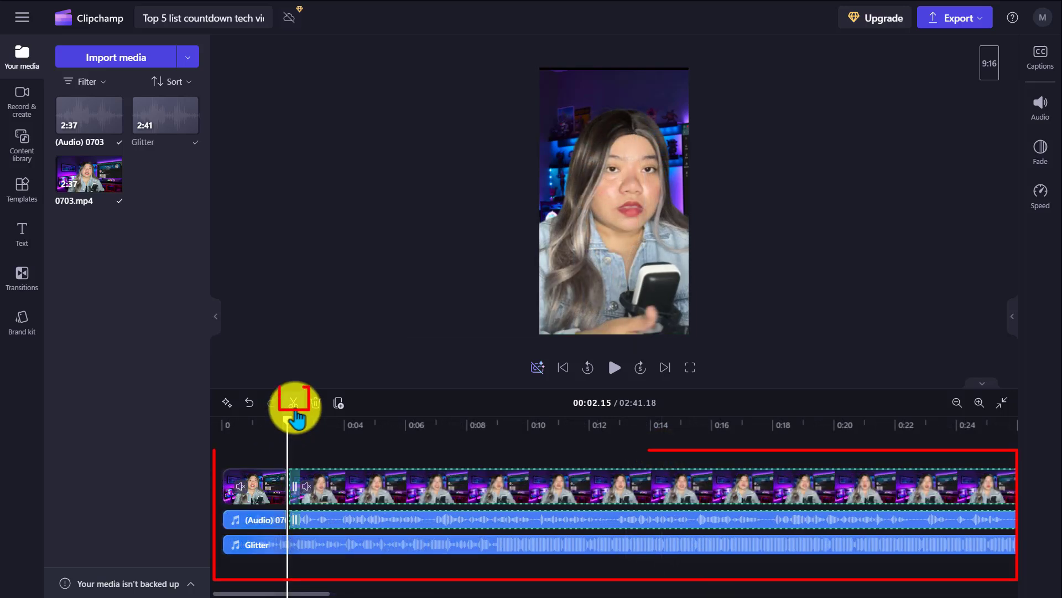
- Delete the grouped video and audio segment before the cut and close the gap it leaves at the timeline's start
click(262, 488)
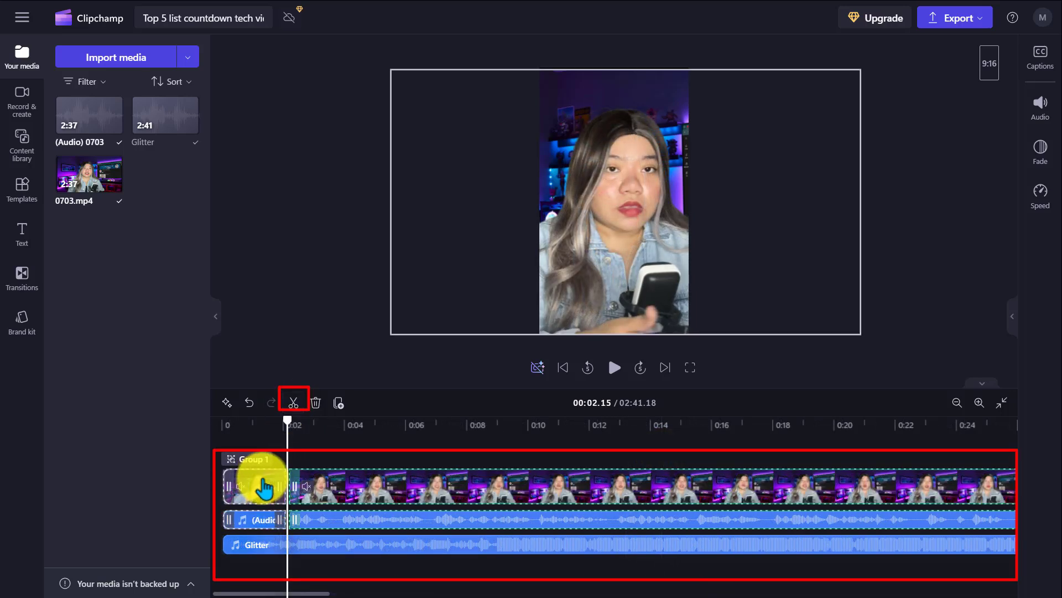
click(263, 480)
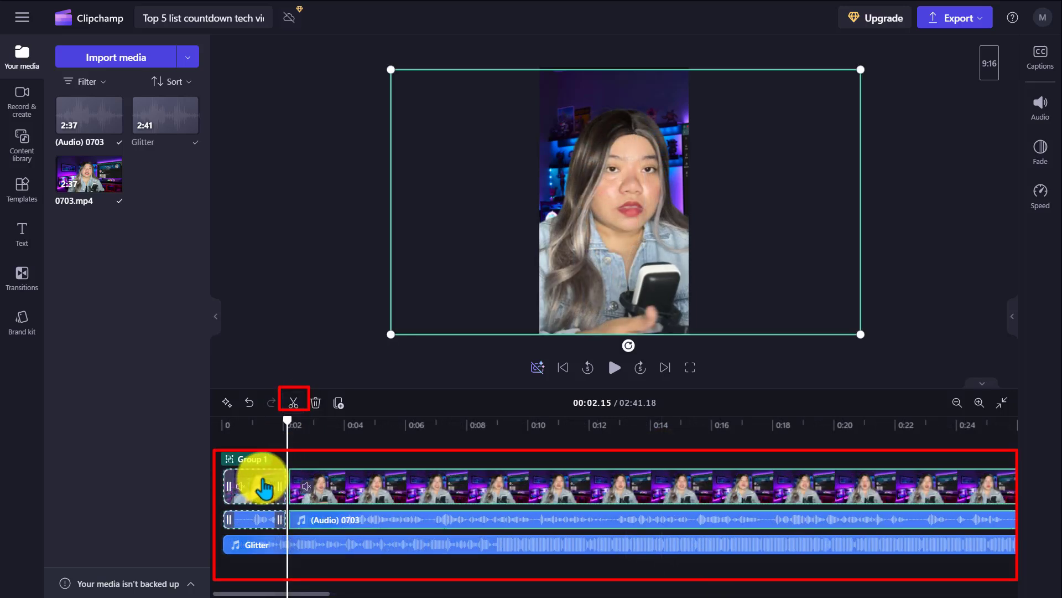
click(315, 403)
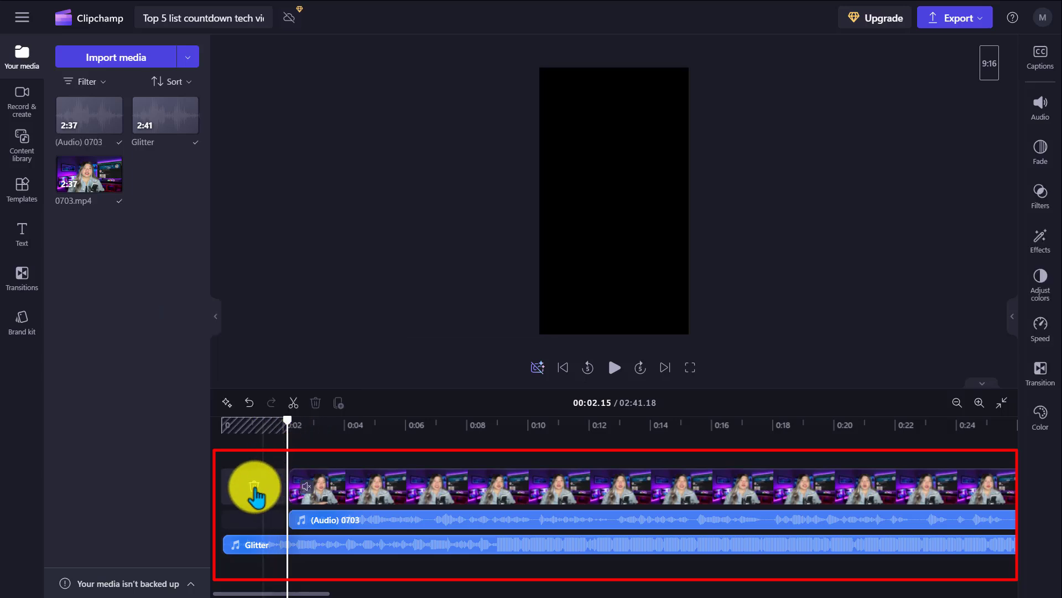
click(254, 487)
click(249, 496)
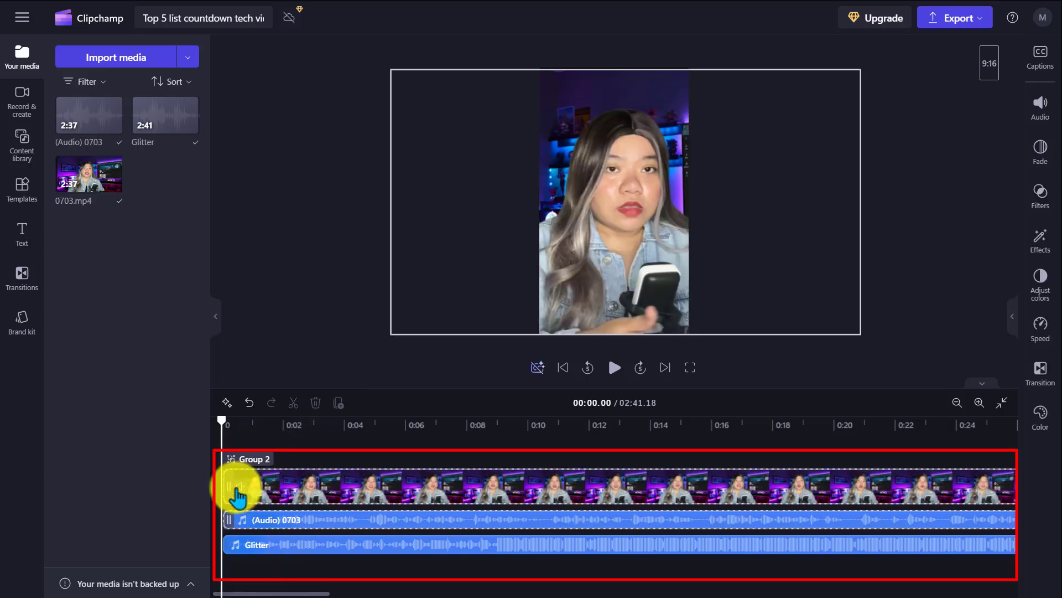
click(1041, 152)
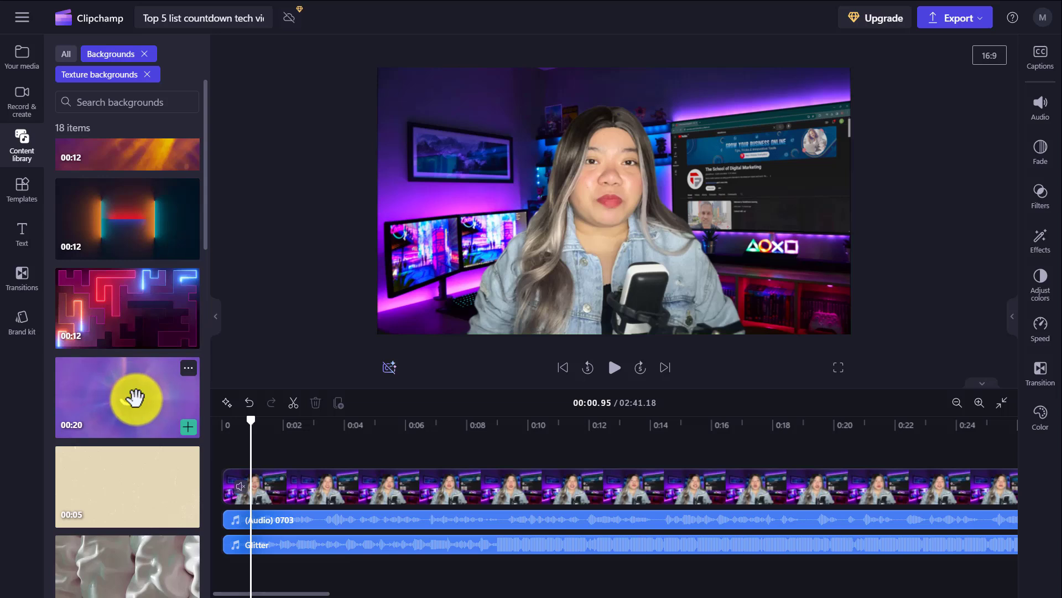
- Add the 20-second purple texture background on a track above the video, preview it, and move it beneath the video track
drag(408, 429, 524, 440)
click(431, 434)
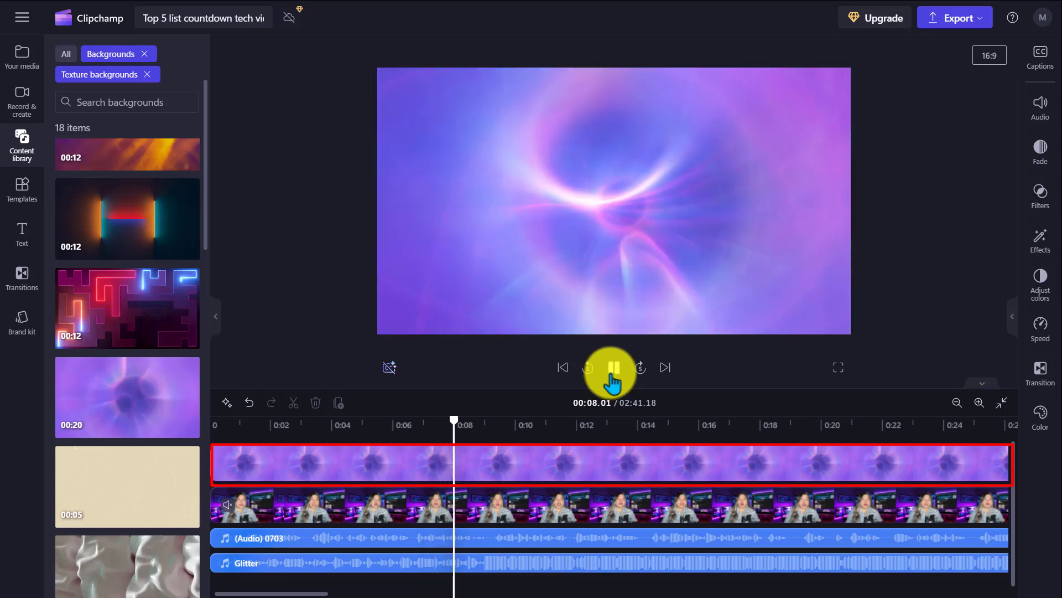
click(613, 370)
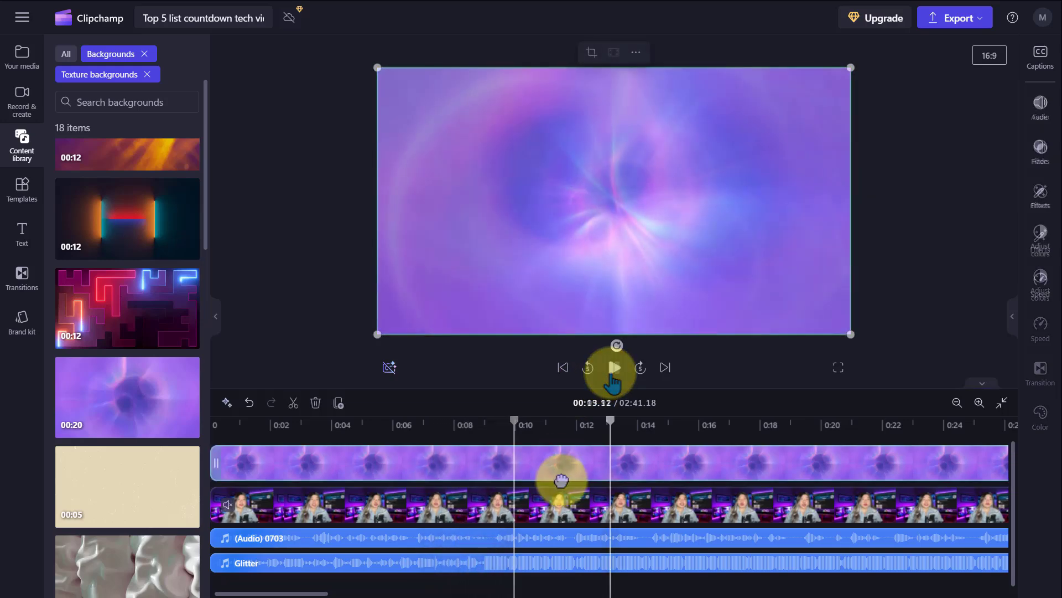
drag(562, 474, 562, 521)
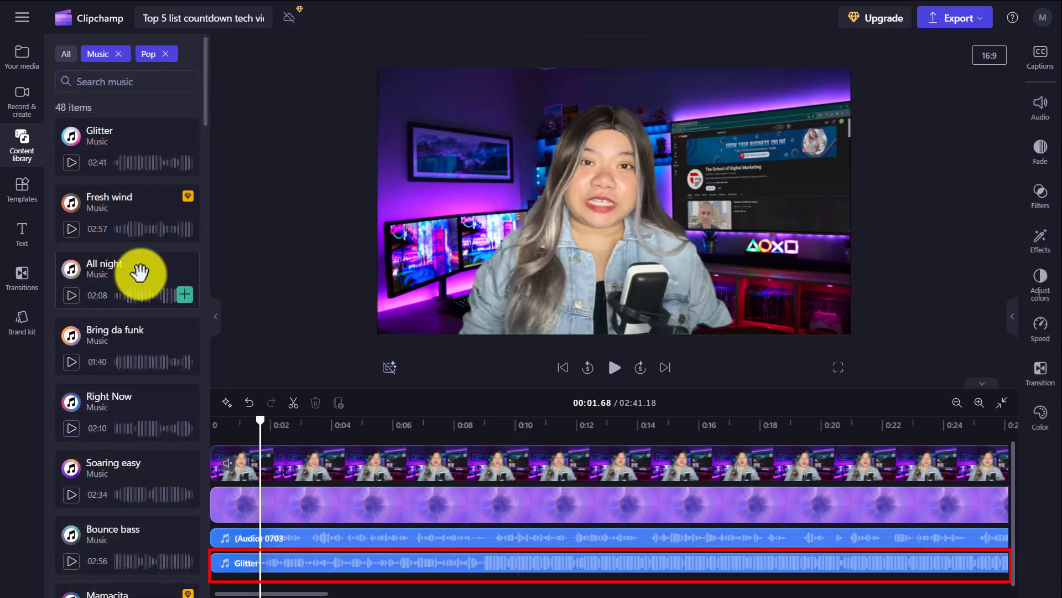
- Replace the Glitter music on the timeline with the All night track and move the playhead to 00:09.68
drag(129, 301, 263, 567)
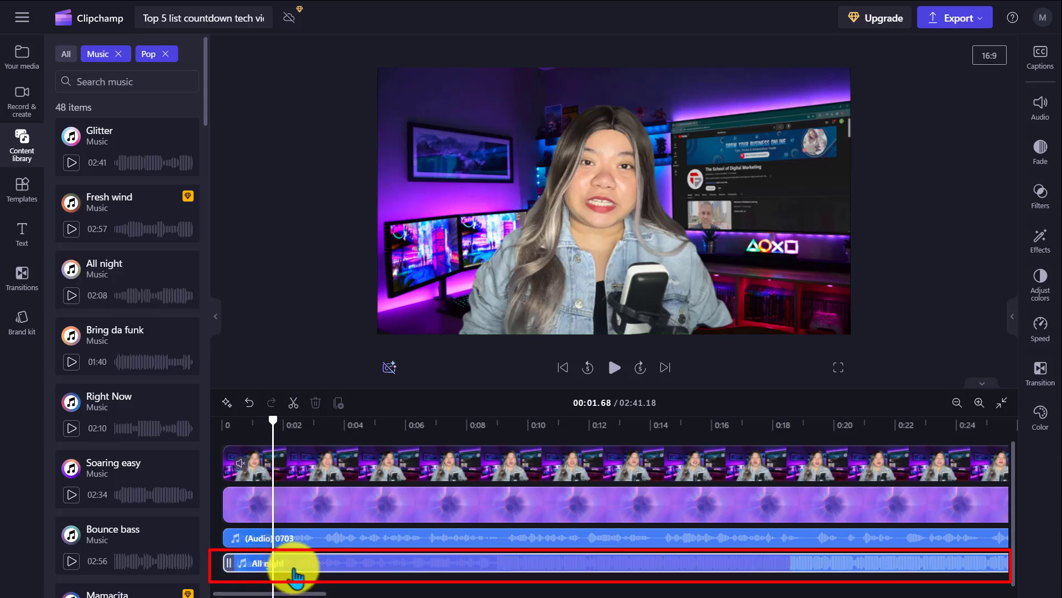
click(254, 467)
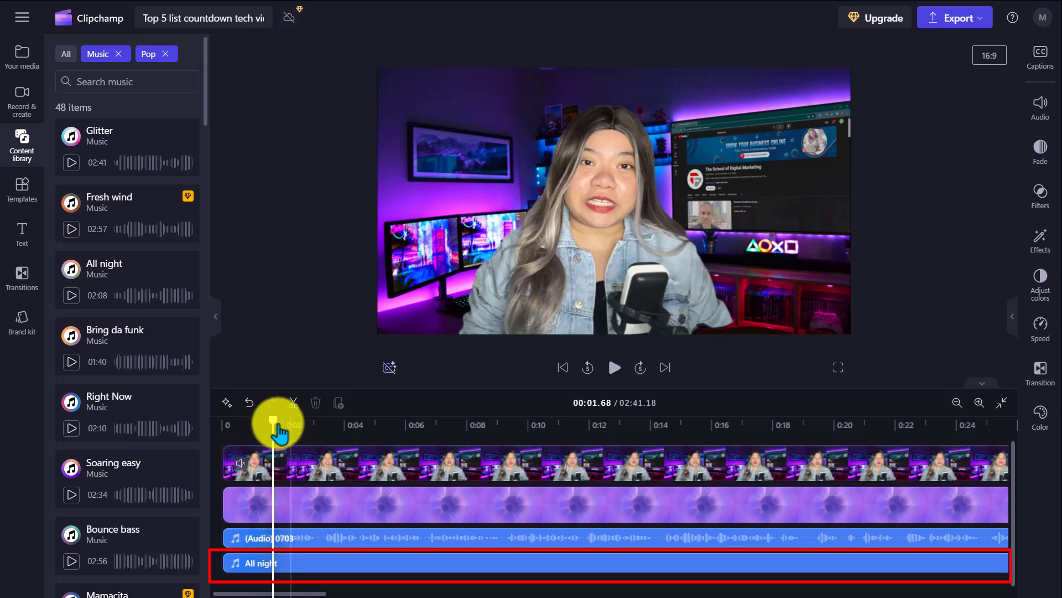
drag(304, 434, 494, 443)
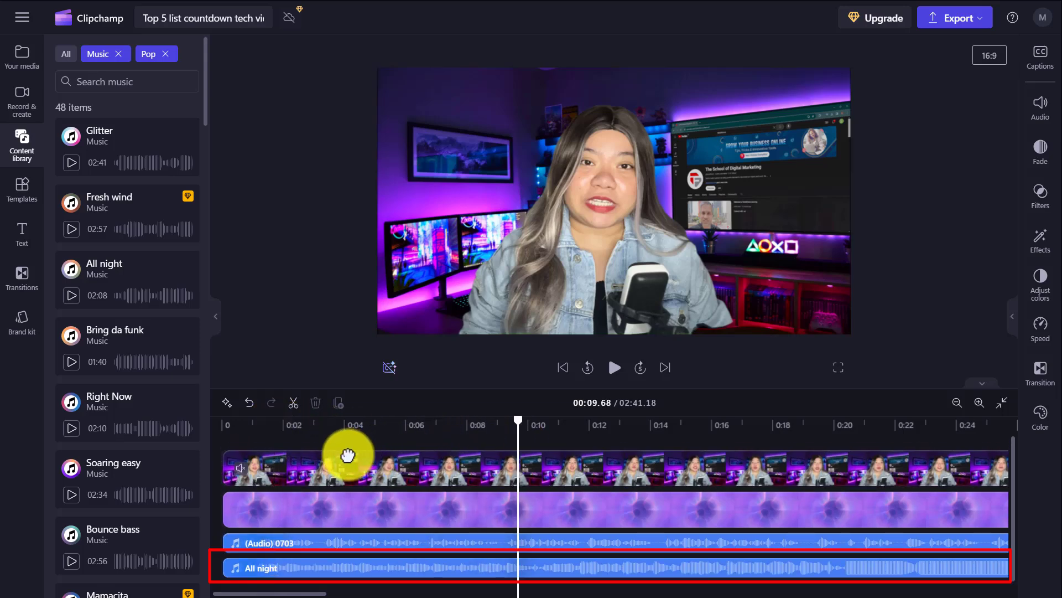
drag(347, 450, 633, 471)
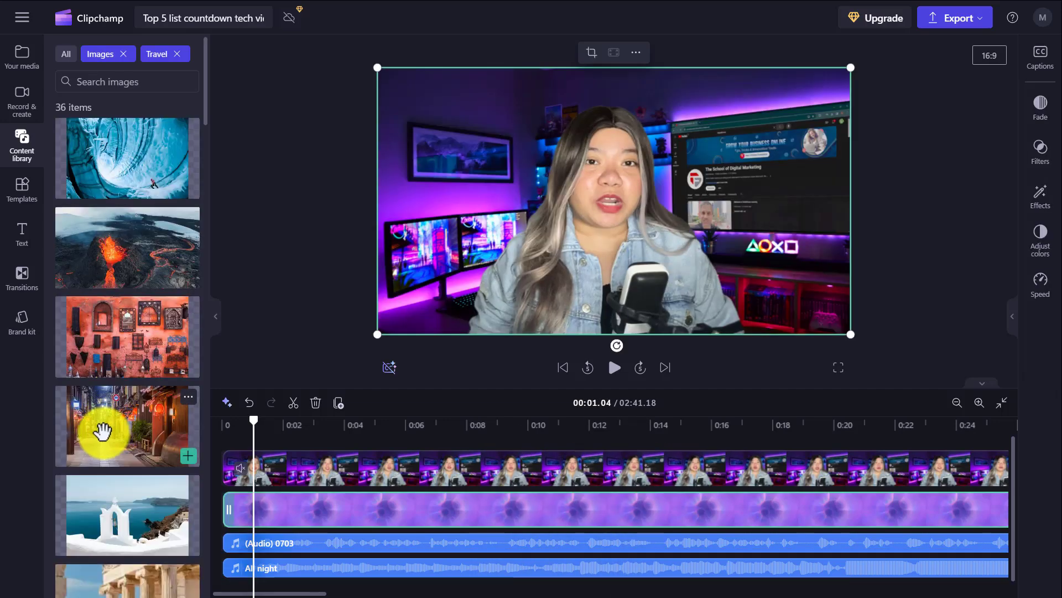
- Replace the purple background with the Walkway in city at night image and give it the Bold and blue filter with increased intensity
drag(99, 429, 344, 505)
click(614, 367)
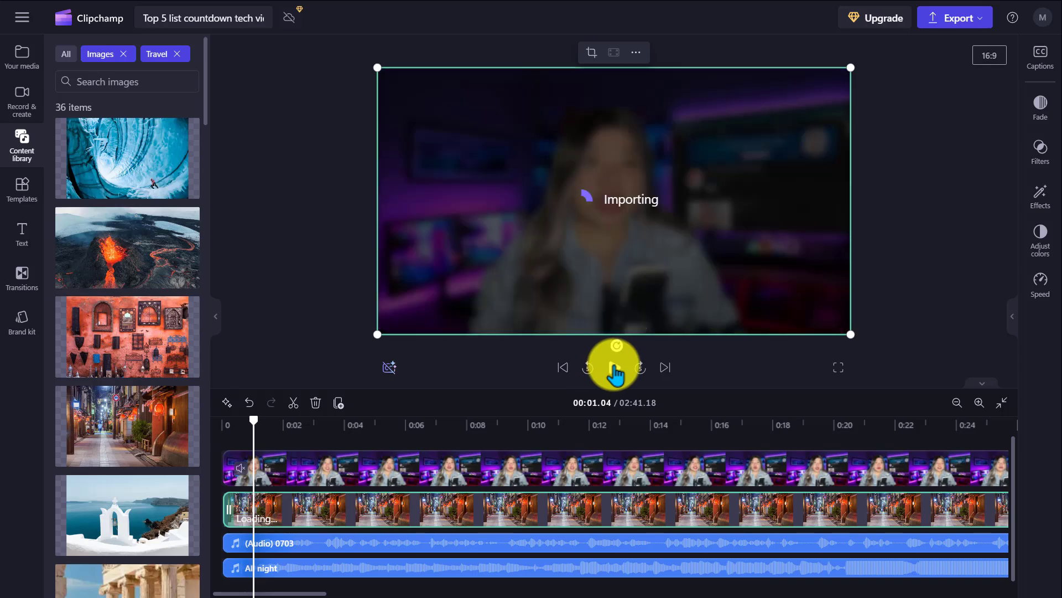
click(1038, 145)
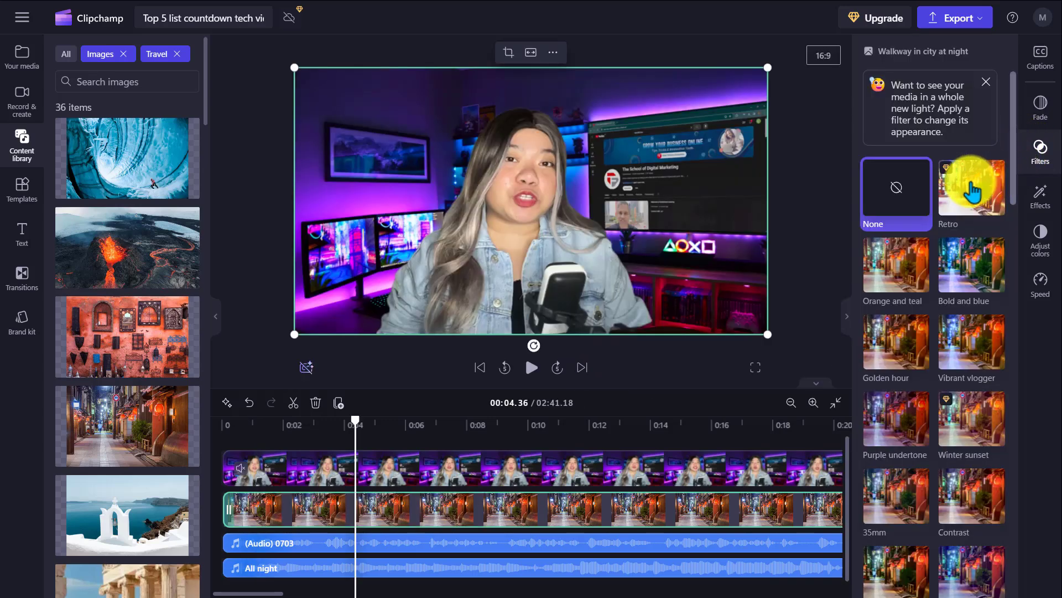
click(965, 273)
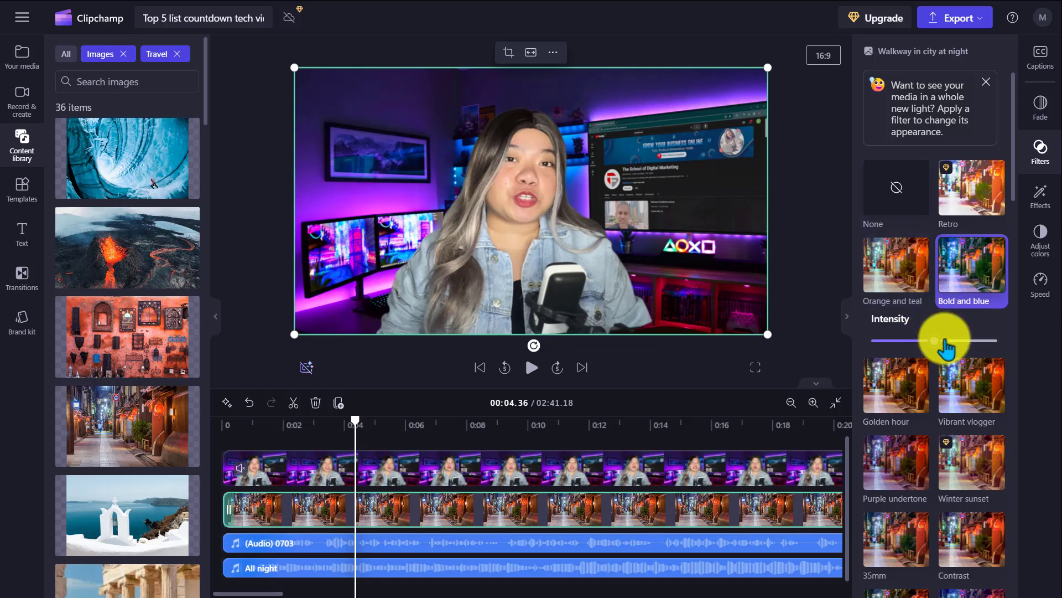
drag(944, 342, 961, 343)
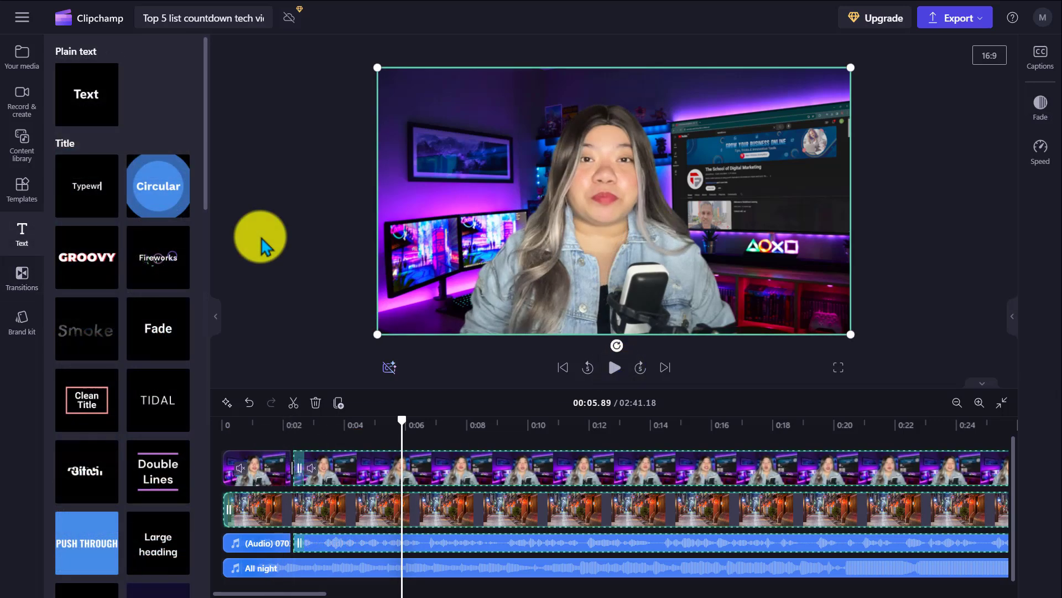
- Add a plain text title from about 0:03 reading SAMPLE TEXT, colour it yellow (#FAFF00), and place it in the frame's lower right
mouse_move(84, 101)
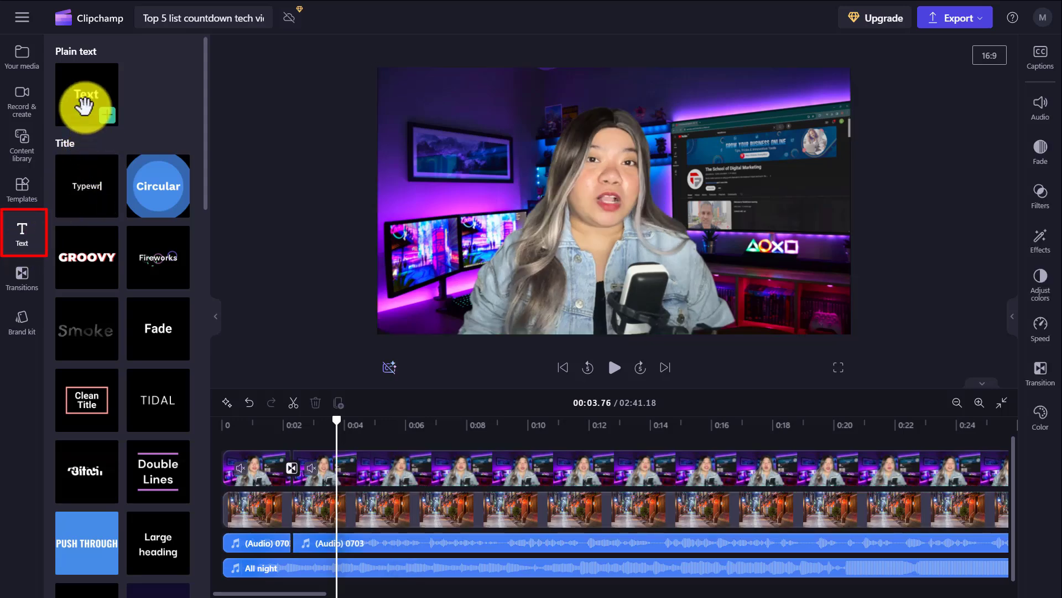
drag(84, 102, 433, 491)
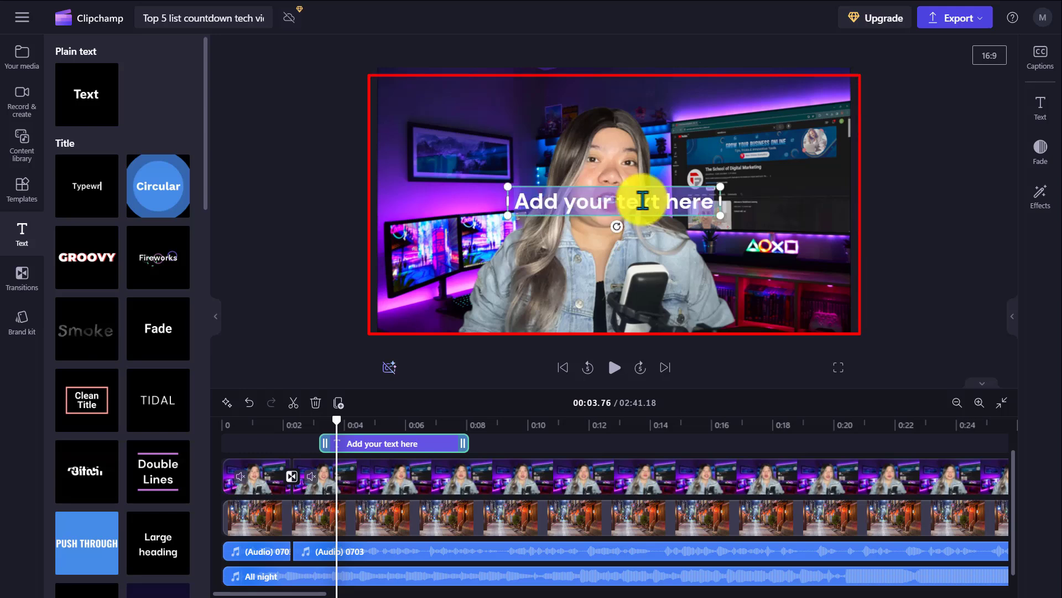
text(SAMPLE TEXT)
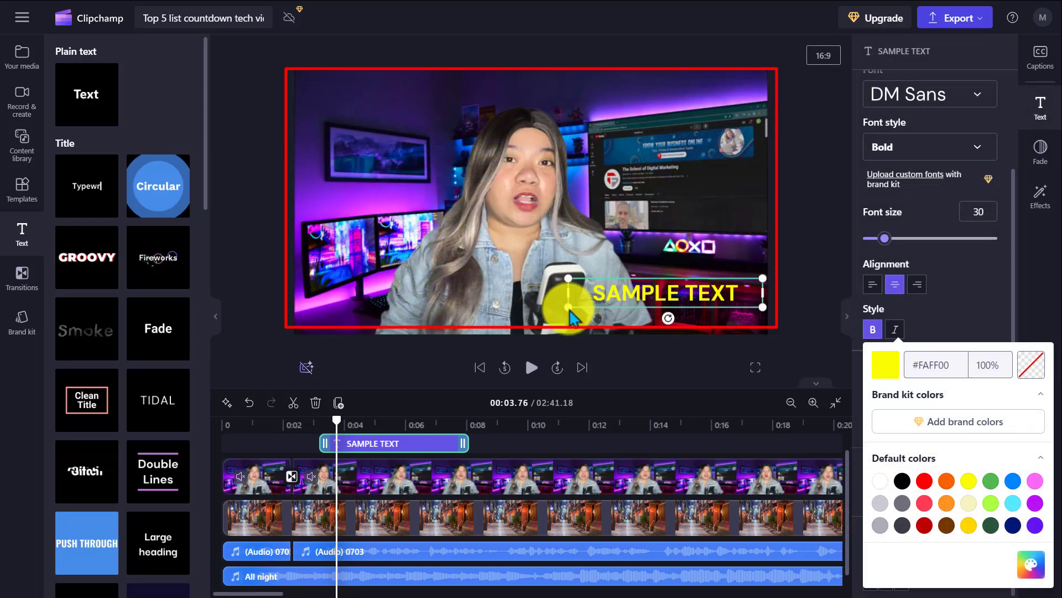
click(611, 292)
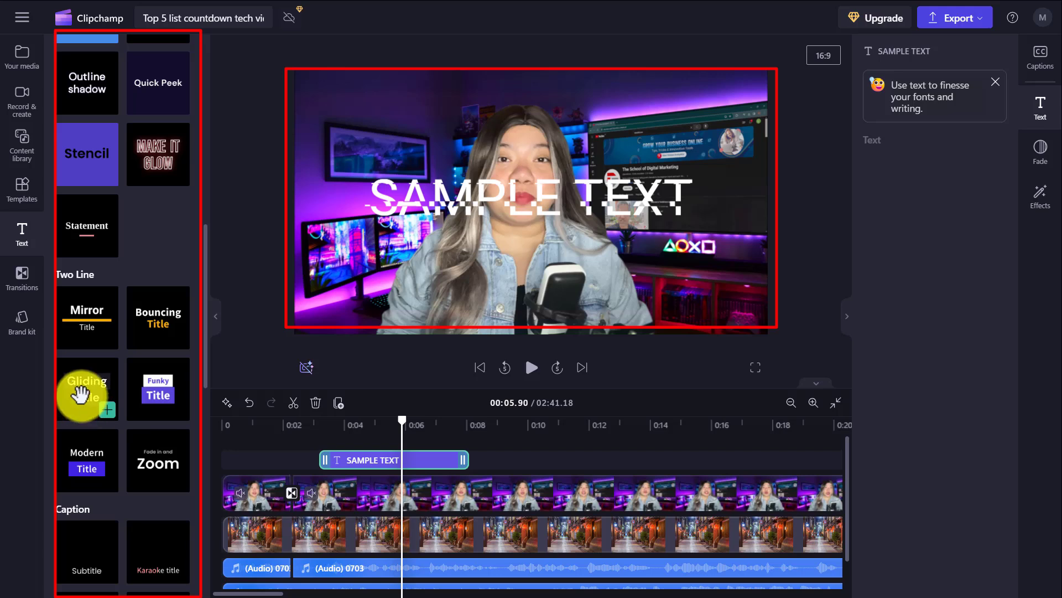
- Change the SAMPLE TEXT title to the Gliding Title style and preview its animation
drag(80, 394, 390, 460)
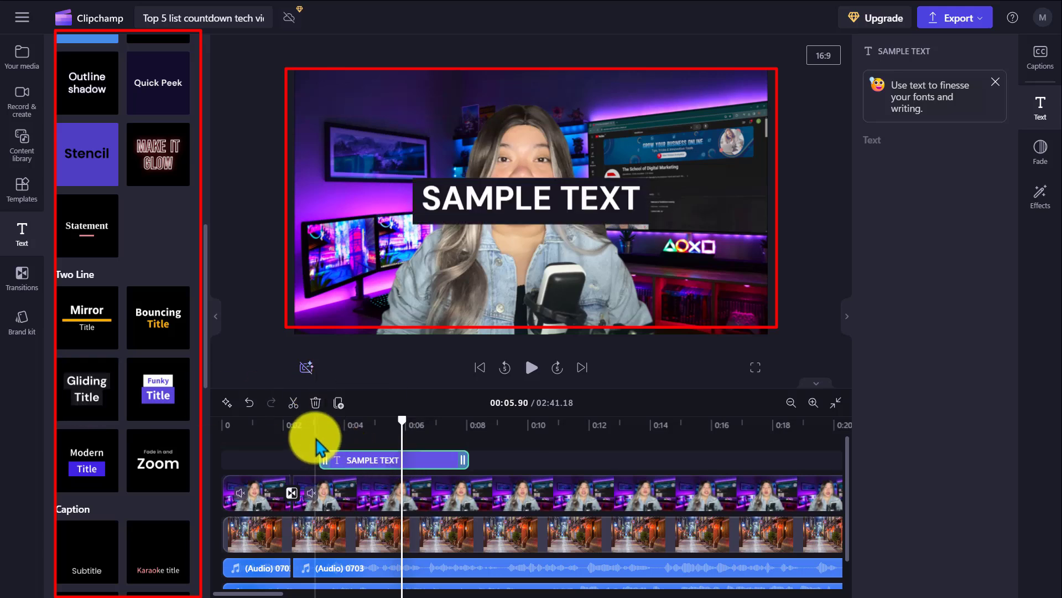
click(317, 440)
click(533, 368)
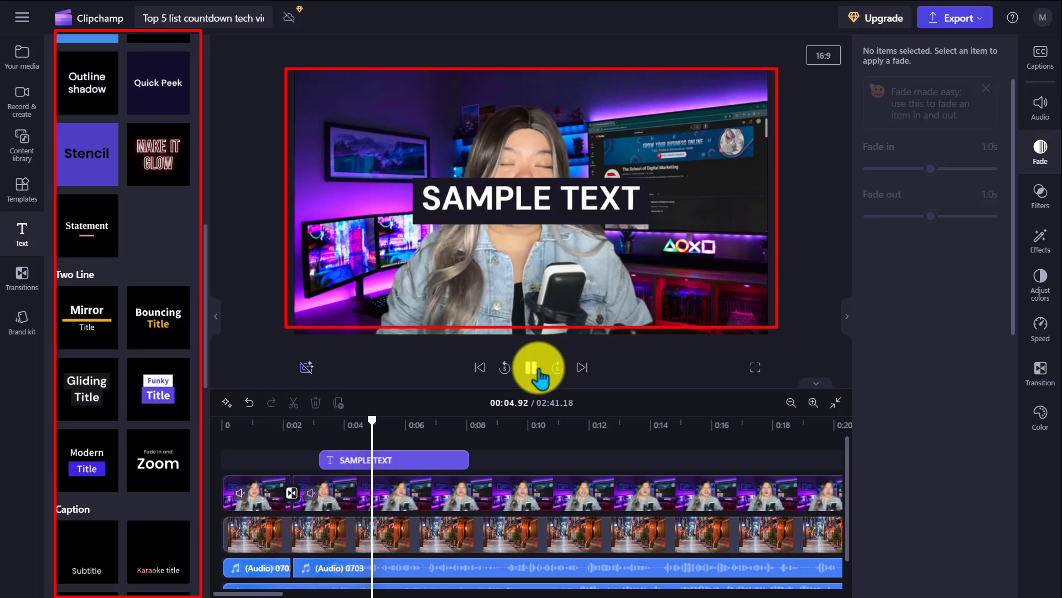
click(532, 368)
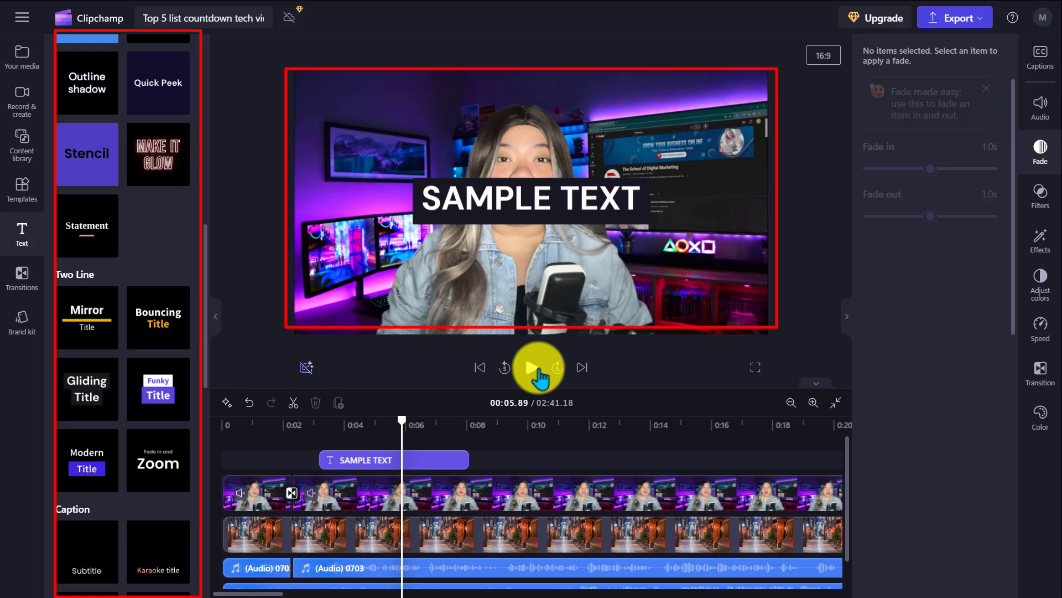
- Change the SAMPLE TEXT title to the Typewriter style and preview its animation
scroll(123, 380, up, 10)
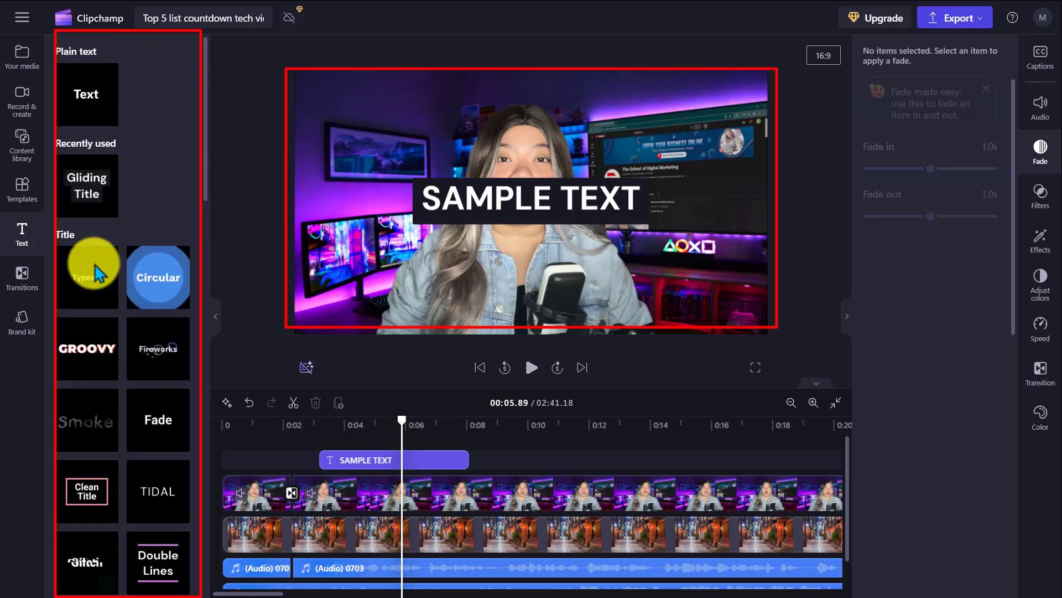
mouse_move(79, 275)
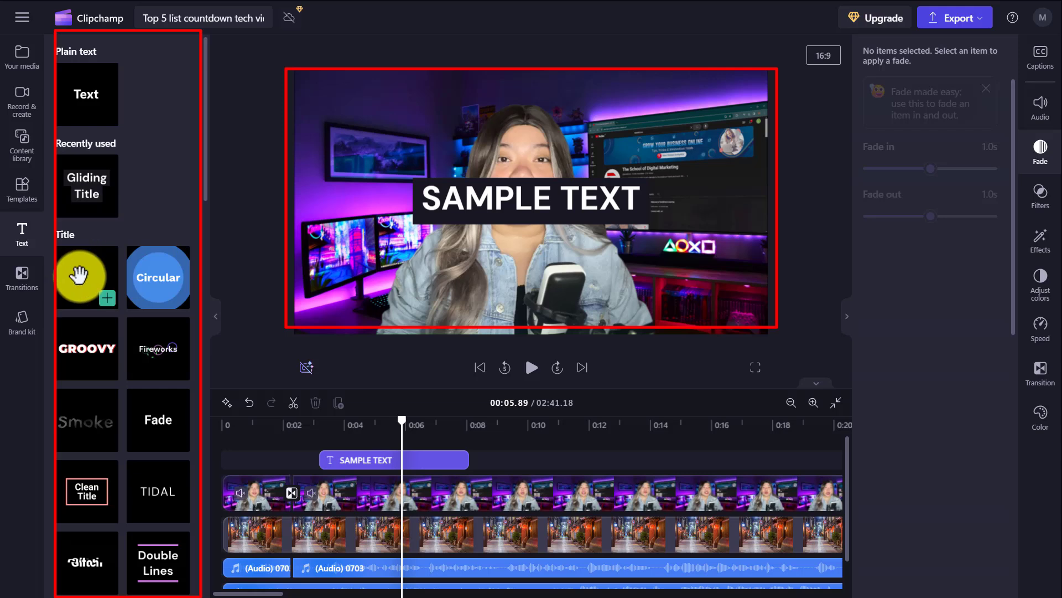
drag(80, 275, 318, 445)
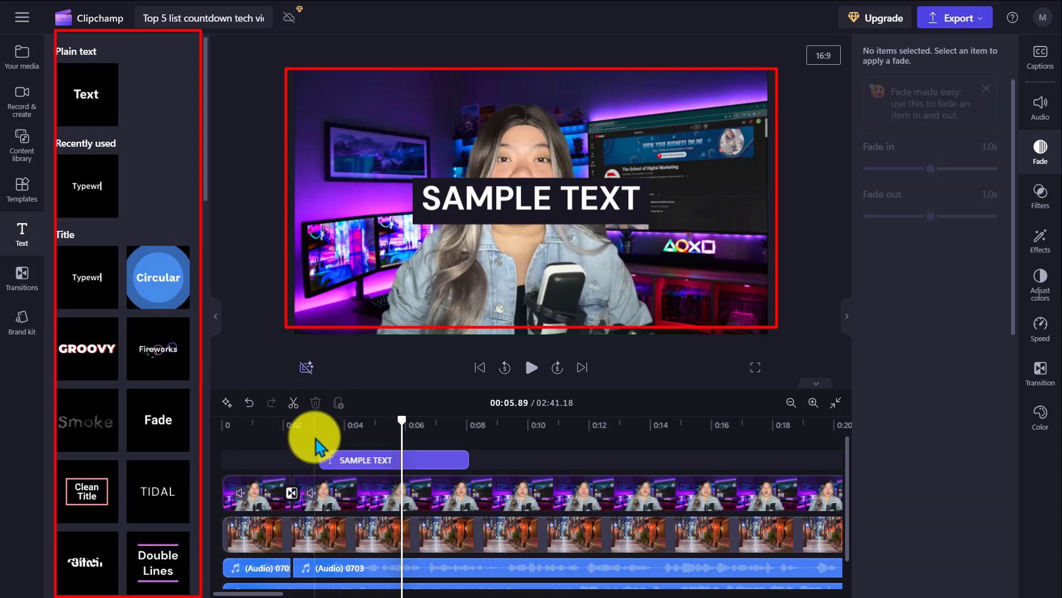
click(532, 367)
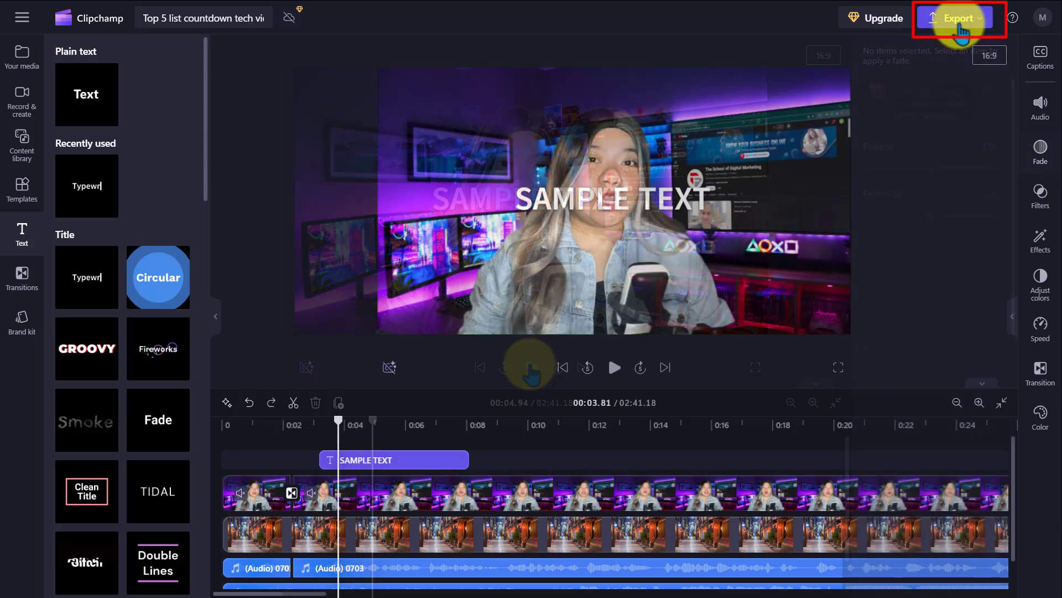
- Export the finished video as an MP4 in 1080p quality
click(961, 22)
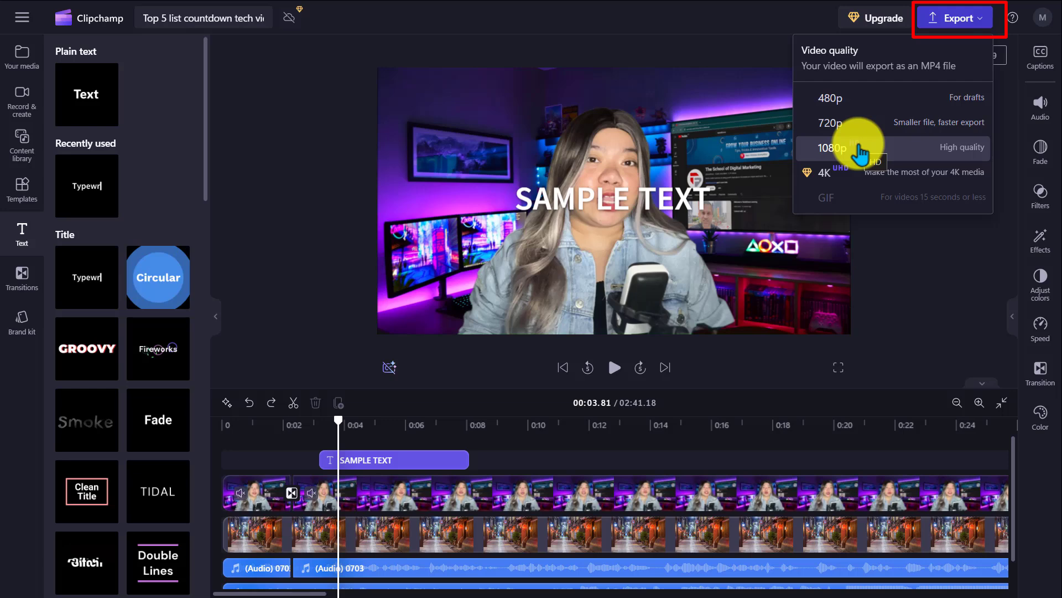
click(859, 151)
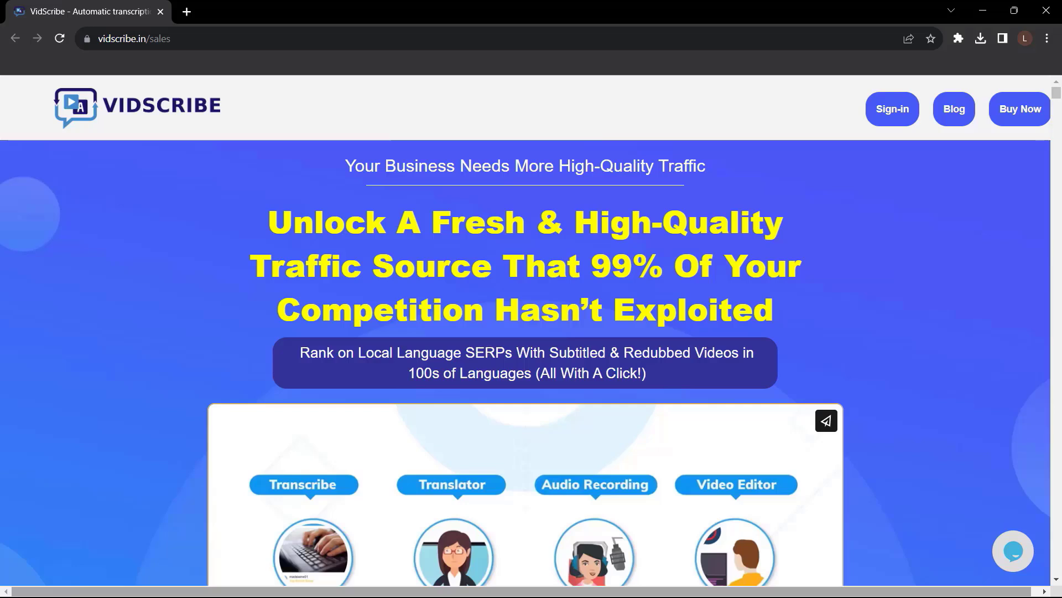
- Look through the VidScribe sales page in the browser down to the section on why language search matters
scroll(2, 149, down, 10)
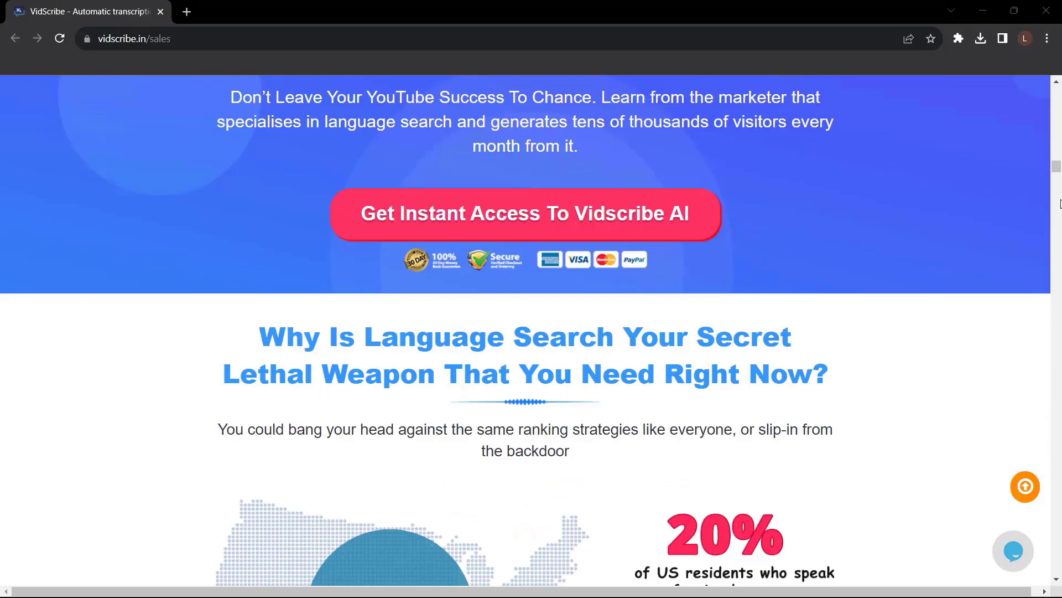
scroll(1060, 204, down, 3)
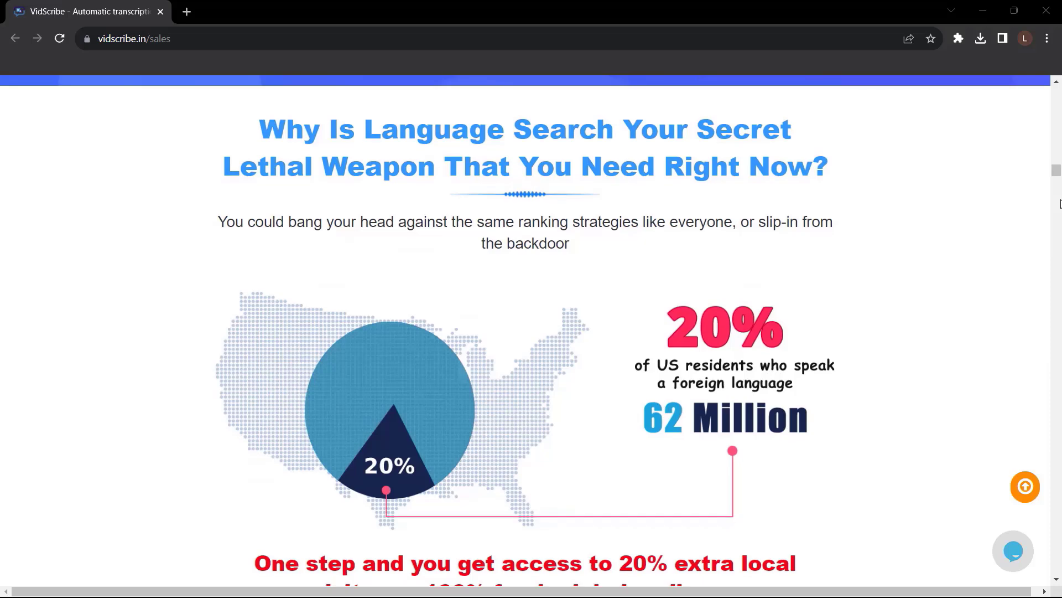